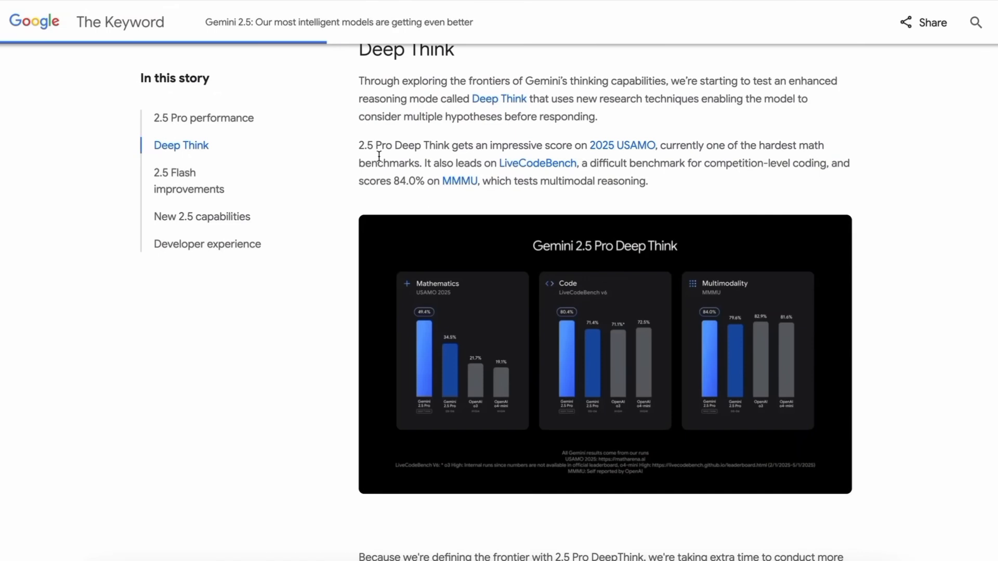
- Read the Gemini 2.5 article from the Deep Think benchmarks through the 2.5 Flash comparison table to the native audio output section
scroll(403, 143, up, 1)
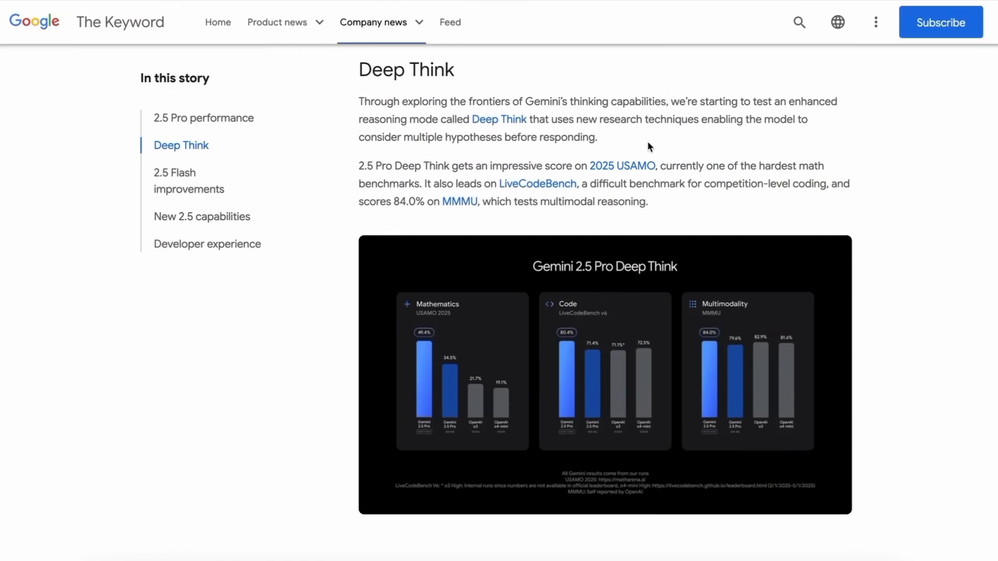
drag(593, 125, 650, 133)
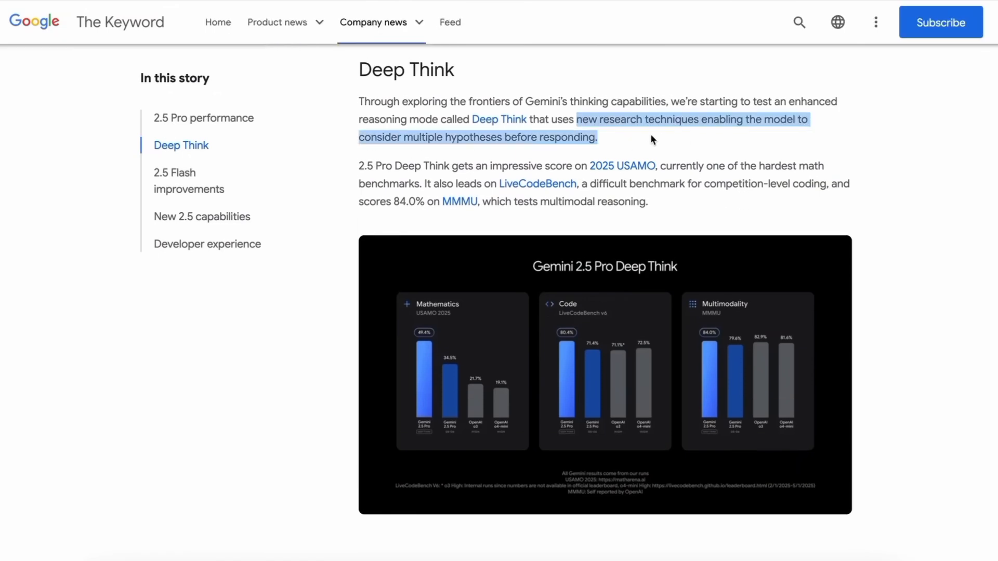
click(652, 138)
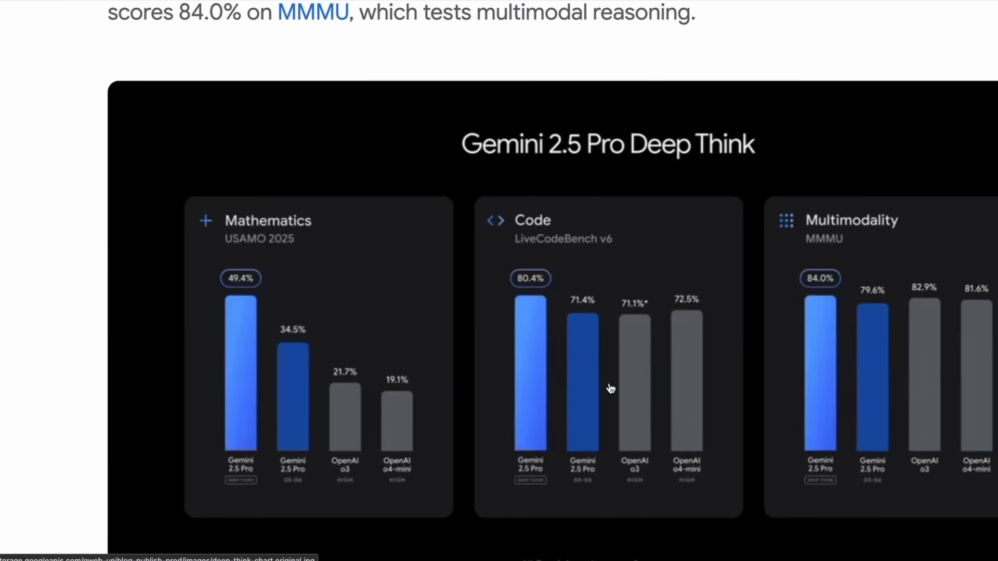
scroll(681, 240, down, 5)
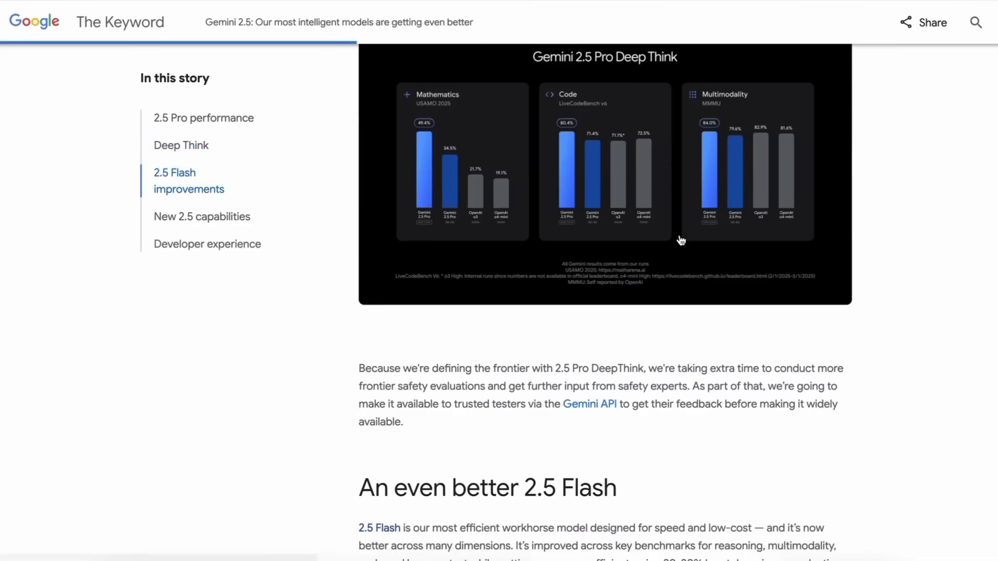
scroll(723, 348, down, 3)
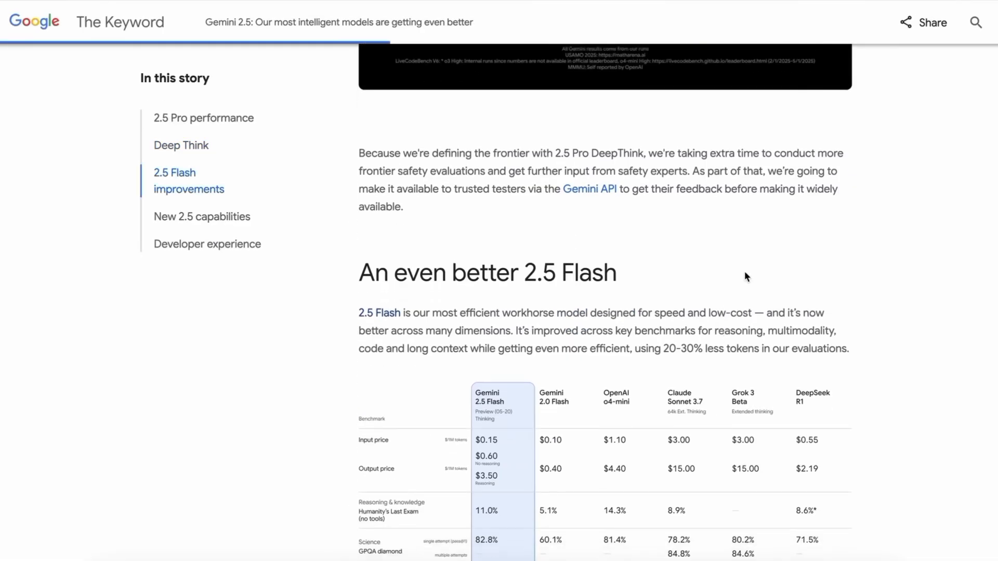
scroll(737, 249, down, 12)
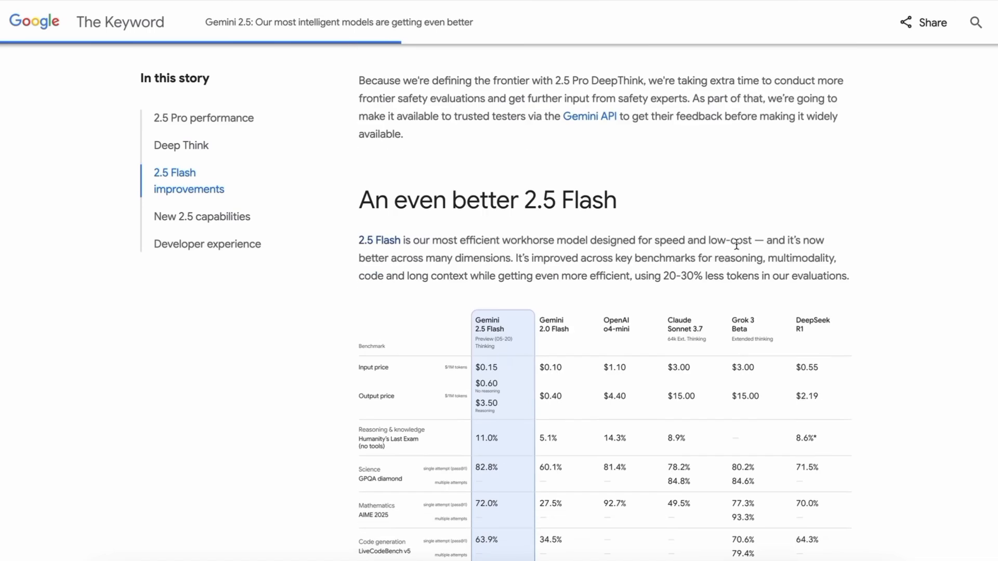
scroll(739, 250, down, 10)
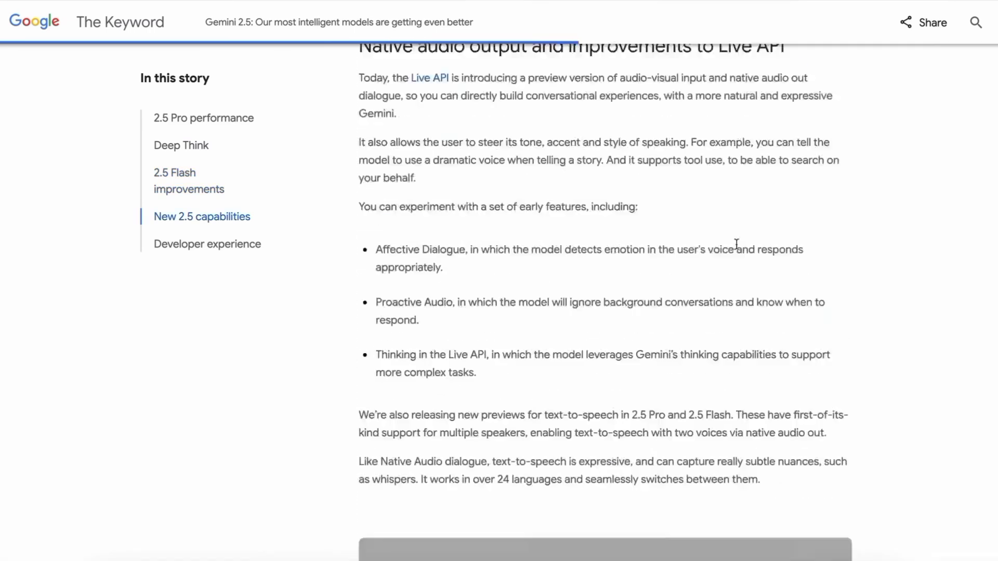
scroll(736, 243, up, 3)
scroll(736, 244, down, 10)
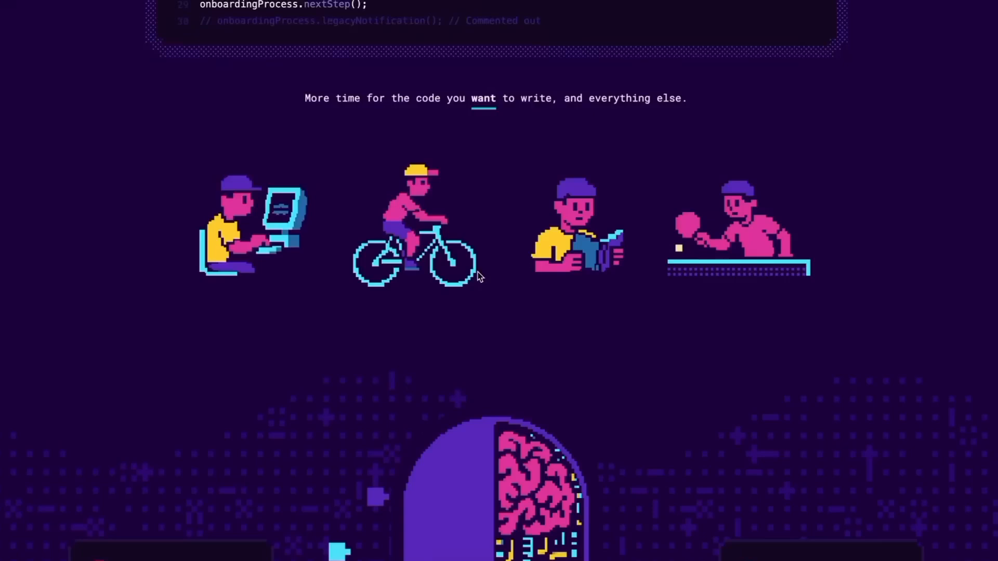
- Examine the Jules coding agent landing page, covering its feature cards, task workflow and sample onboarding code
scroll(480, 277, down, 7)
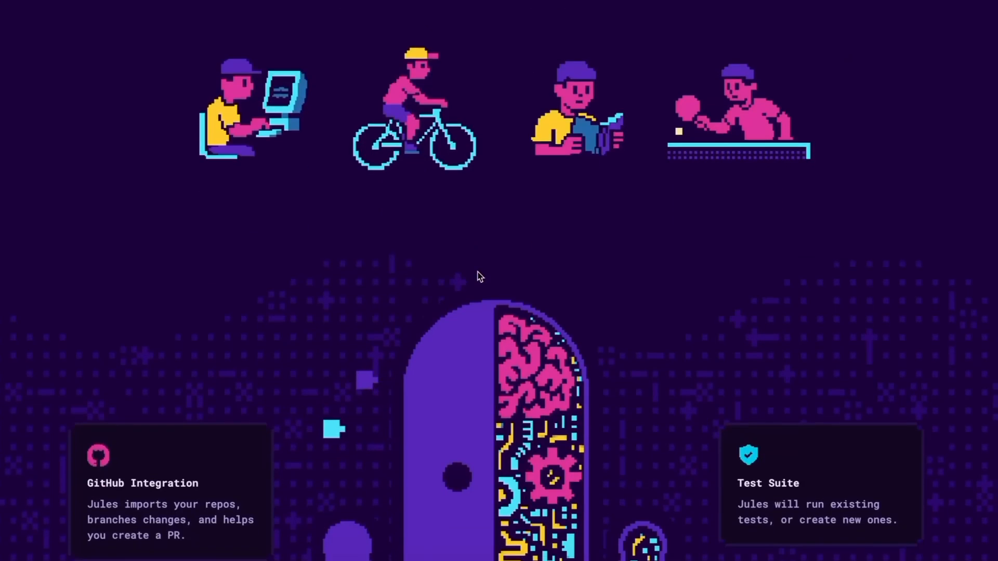
scroll(498, 235, down, 6)
scroll(498, 235, down, 12)
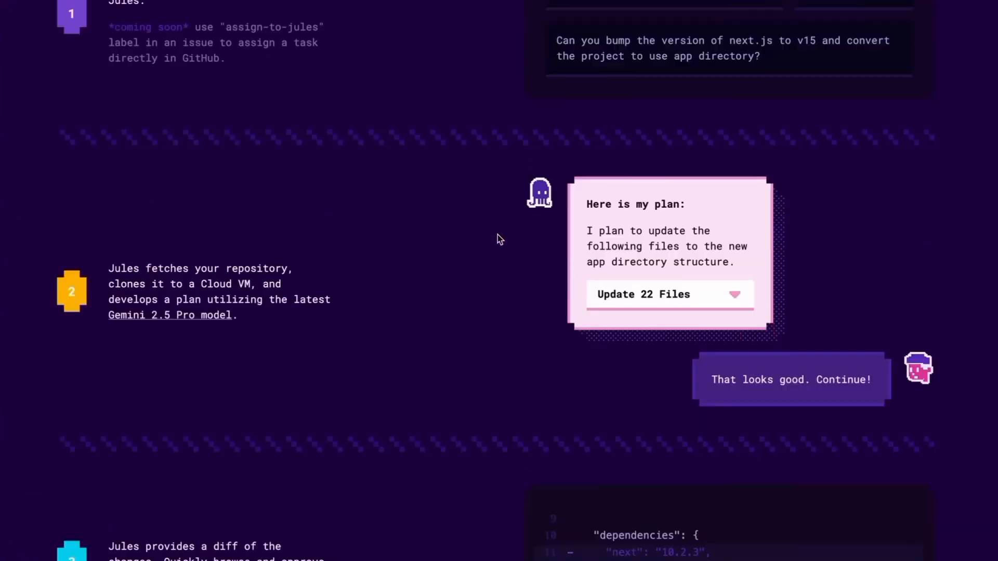
scroll(514, 220, up, 20)
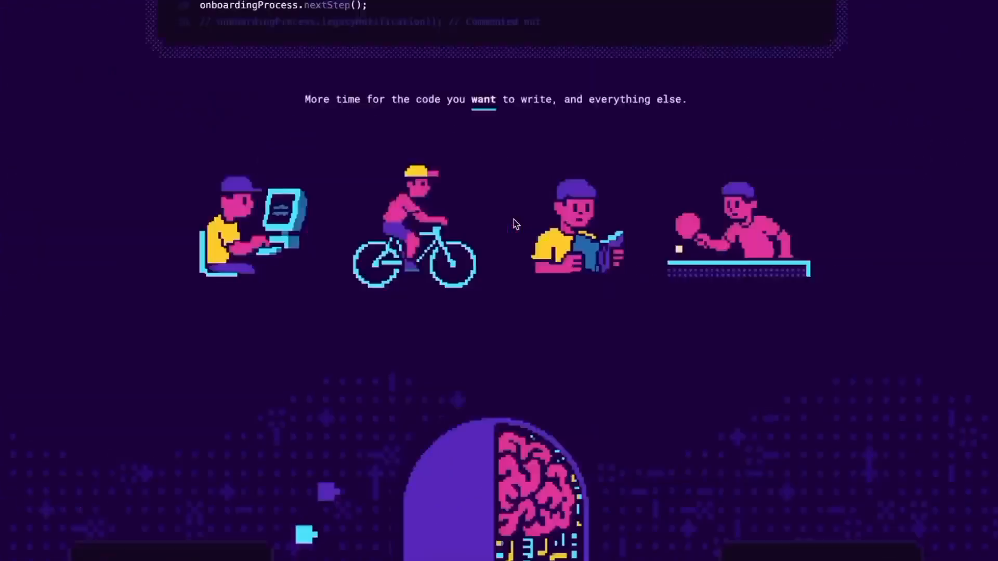
scroll(535, 196, up, 3)
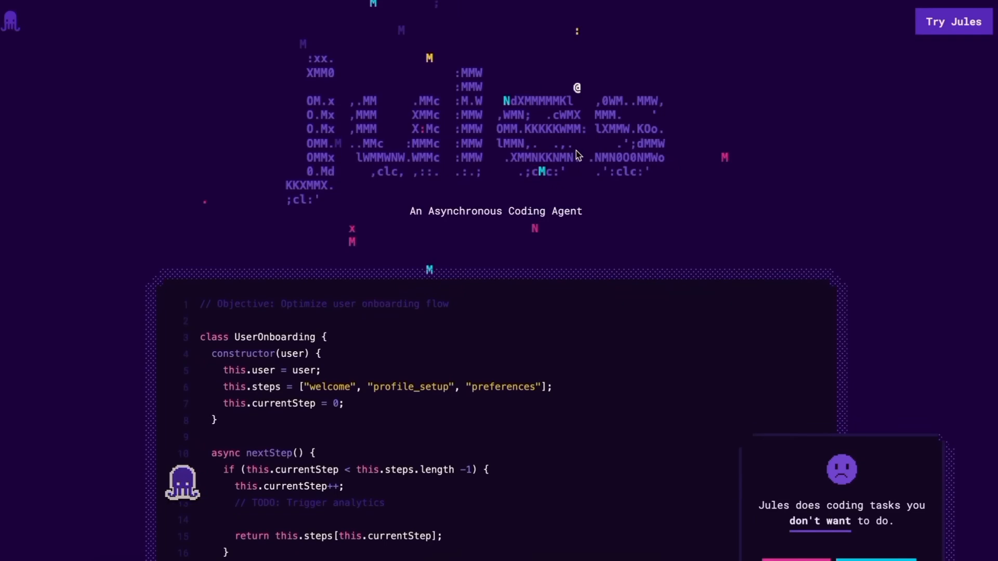
scroll(593, 187, down, 3)
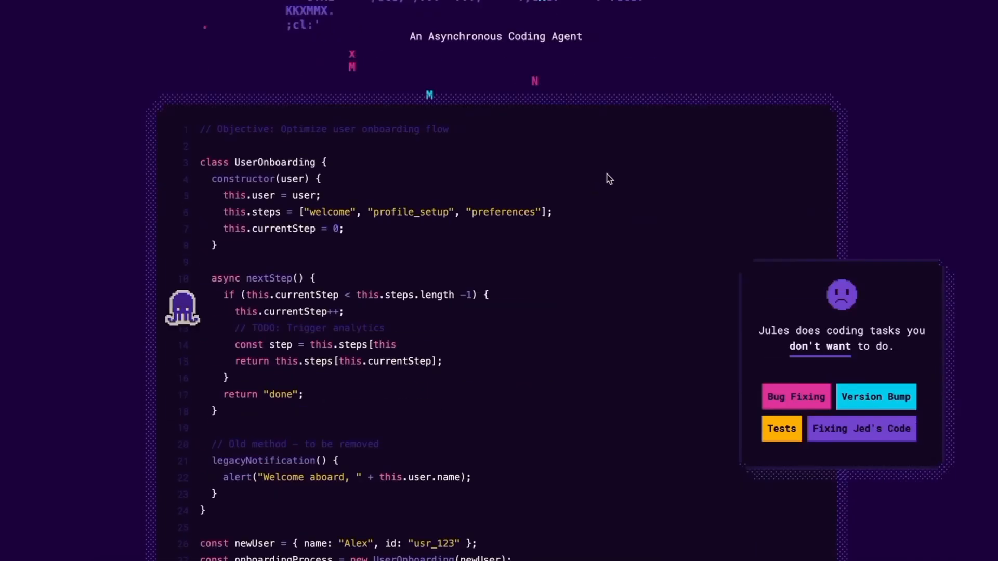
scroll(613, 177, down, 2)
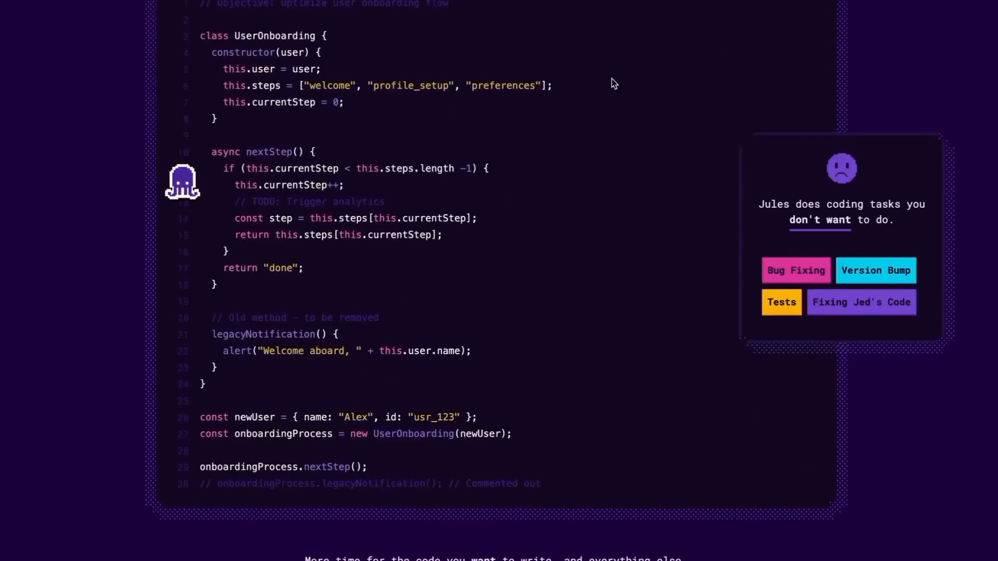
scroll(626, 86, up, 1)
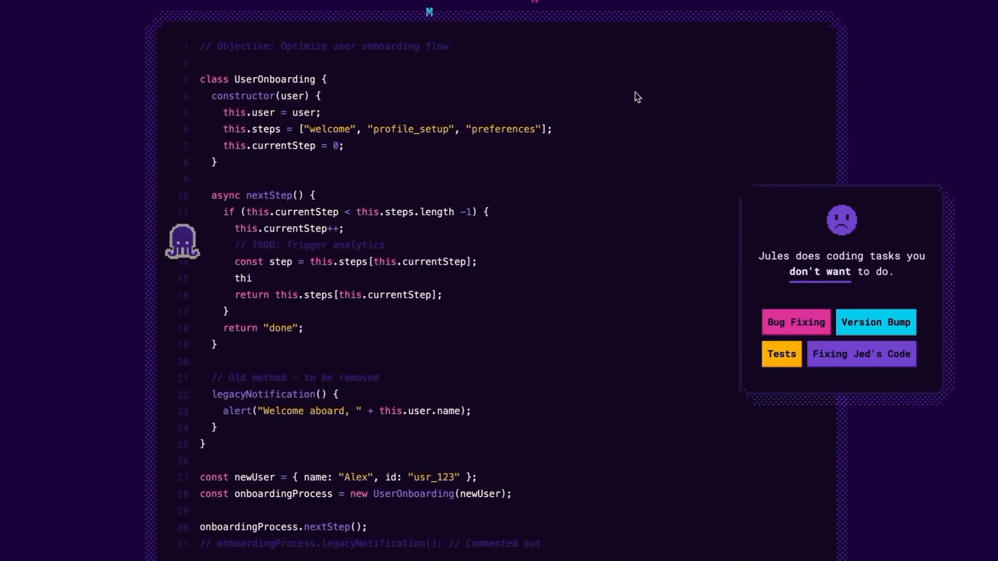
scroll(635, 96, down, 1)
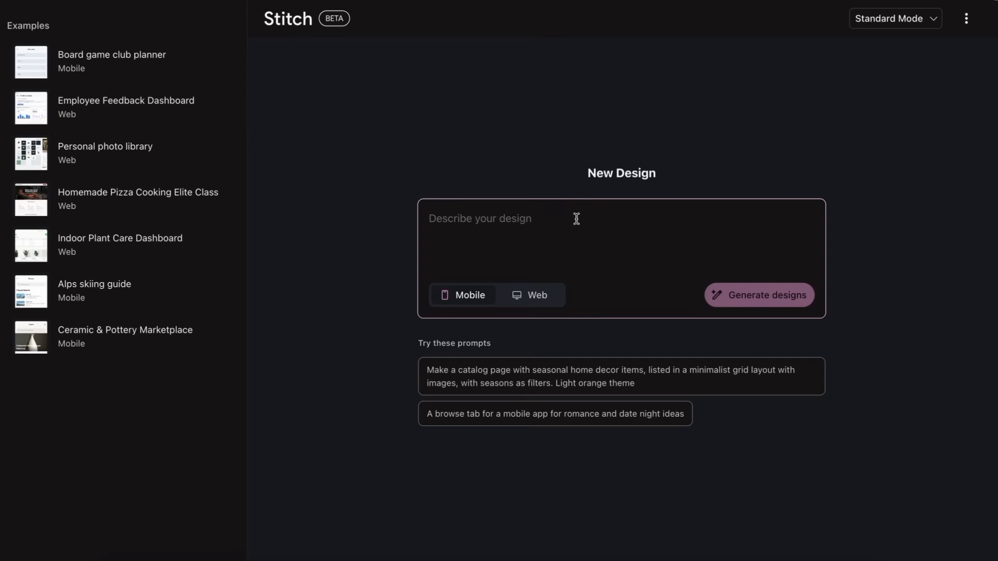
- Open the Board game club planner example in Stitch and look through its prompt conversation
click(166, 60)
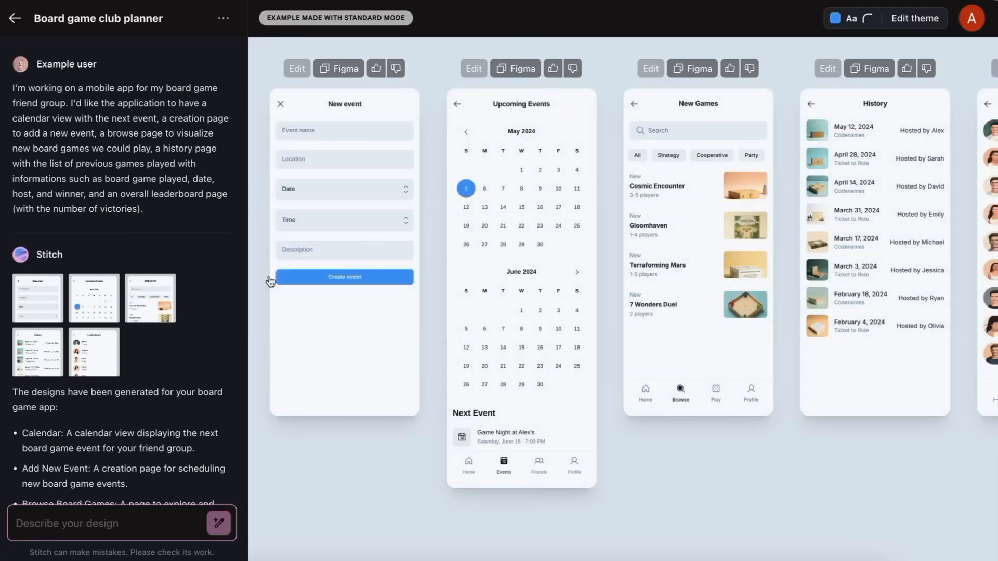
scroll(210, 278, down, 15)
scroll(210, 278, down, 7)
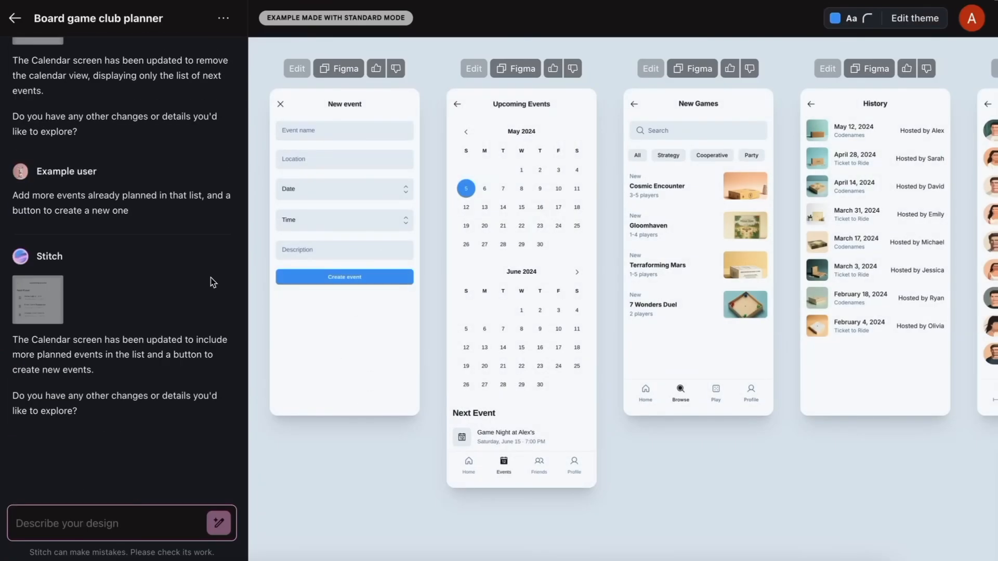
scroll(211, 278, up, 20)
- View the New event and Upcoming Events screens in enlarged previews, closing each one after inspection
click(357, 192)
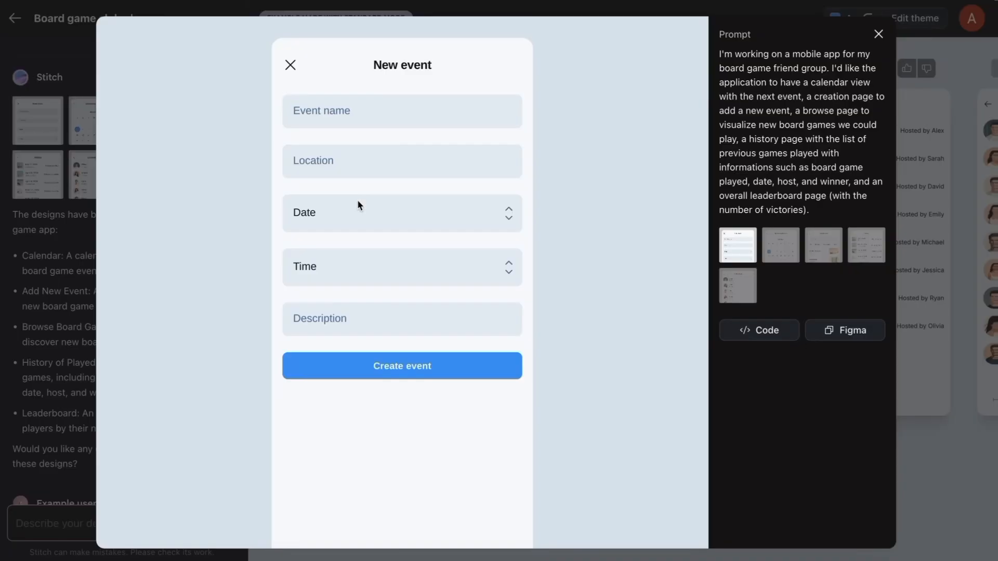
scroll(437, 271, down, 2)
scroll(437, 271, up, 2)
click(878, 34)
click(575, 138)
scroll(477, 221, down, 4)
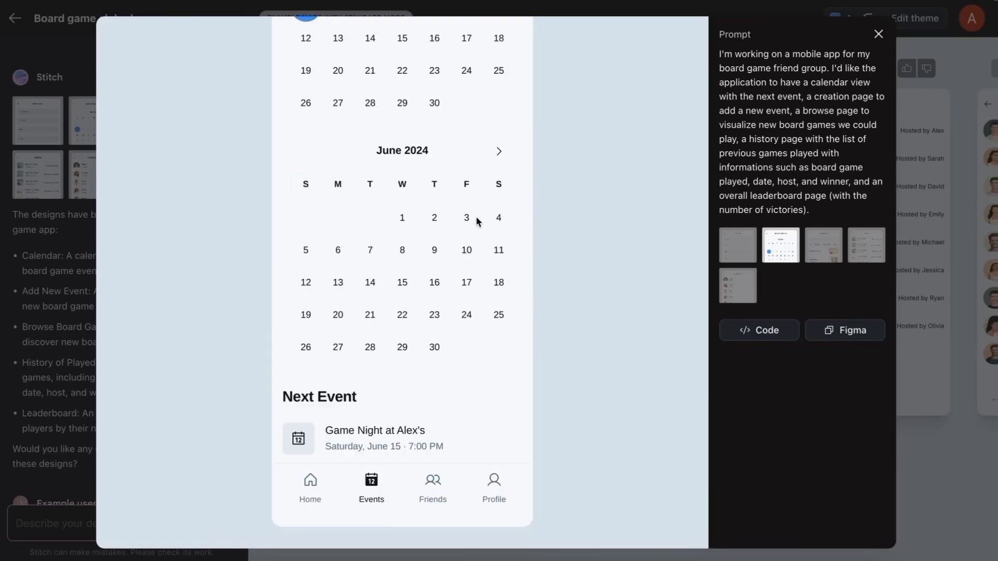
scroll(477, 221, up, 4)
click(879, 34)
- Read the theme and history revision requests in the conversation and view the New Games screen in an enlarged preview
scroll(161, 292, down, 5)
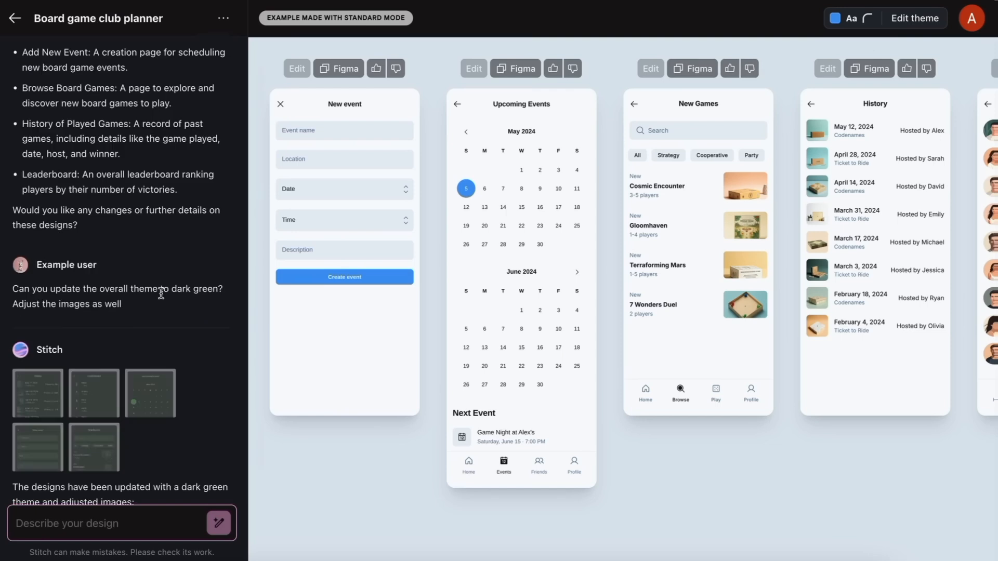
scroll(162, 293, down, 15)
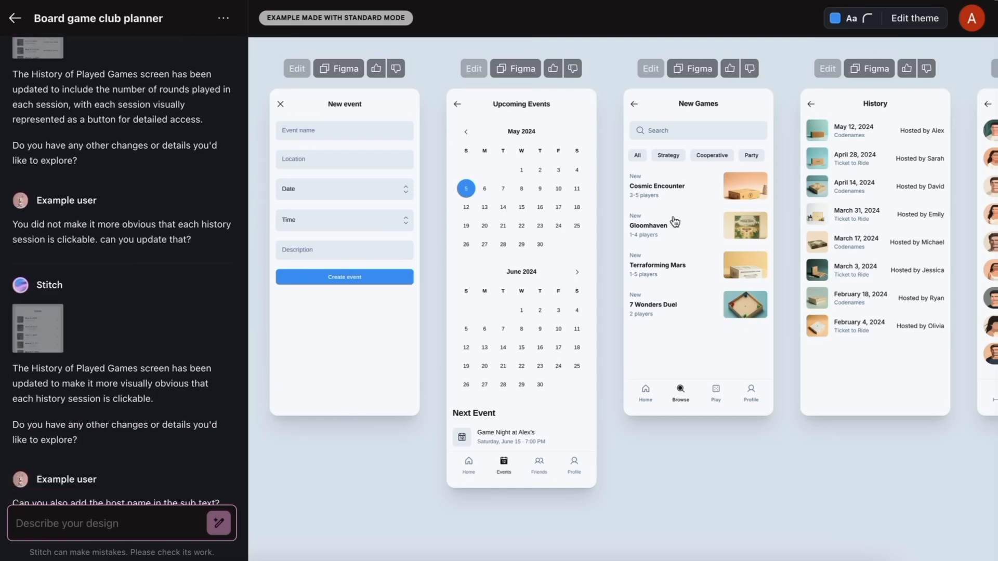
click(674, 223)
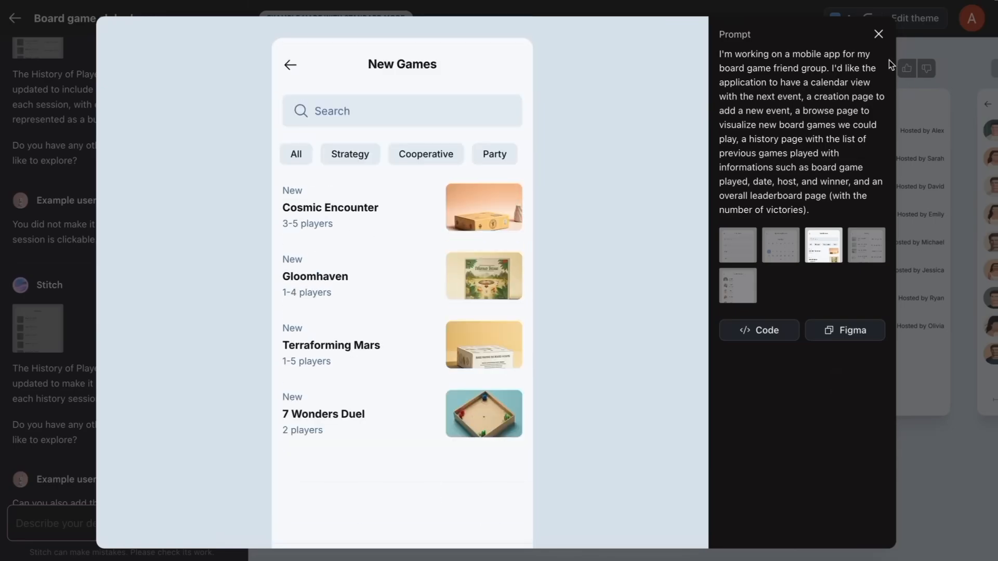
click(880, 32)
- Inspect the History screen's generated HTML code and copy its design to the clipboard for Figma
click(884, 257)
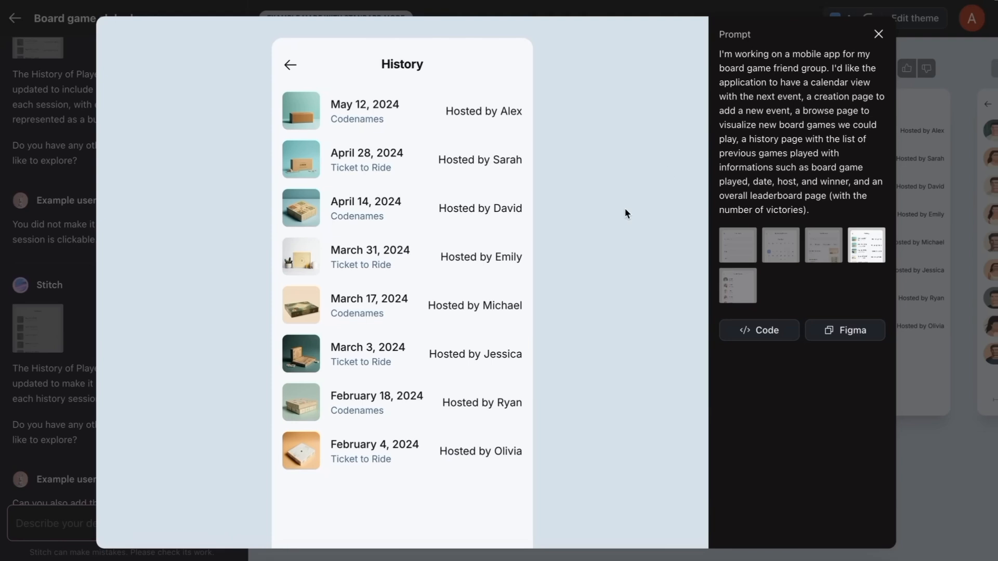
click(765, 331)
scroll(649, 289, down, 20)
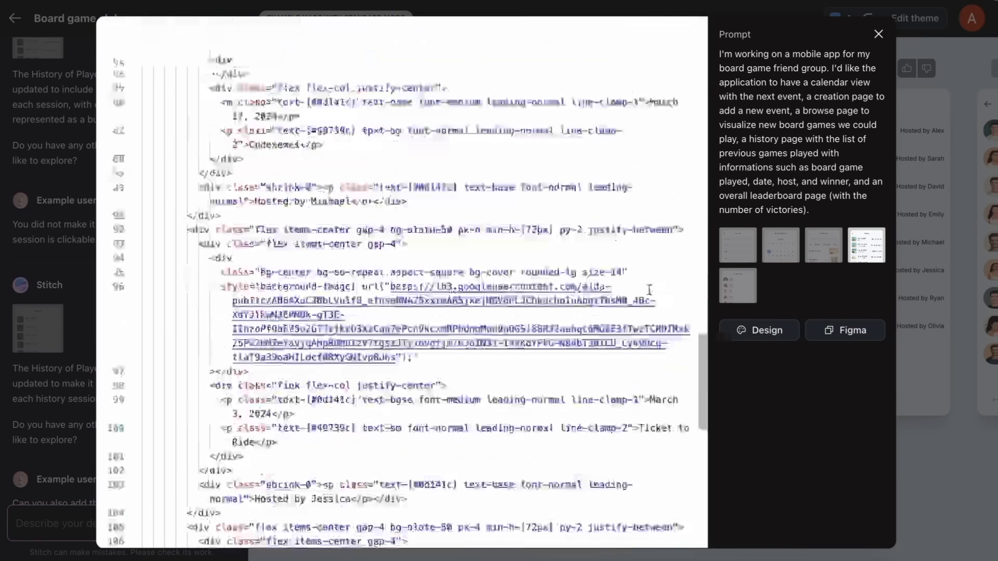
scroll(646, 290, up, 20)
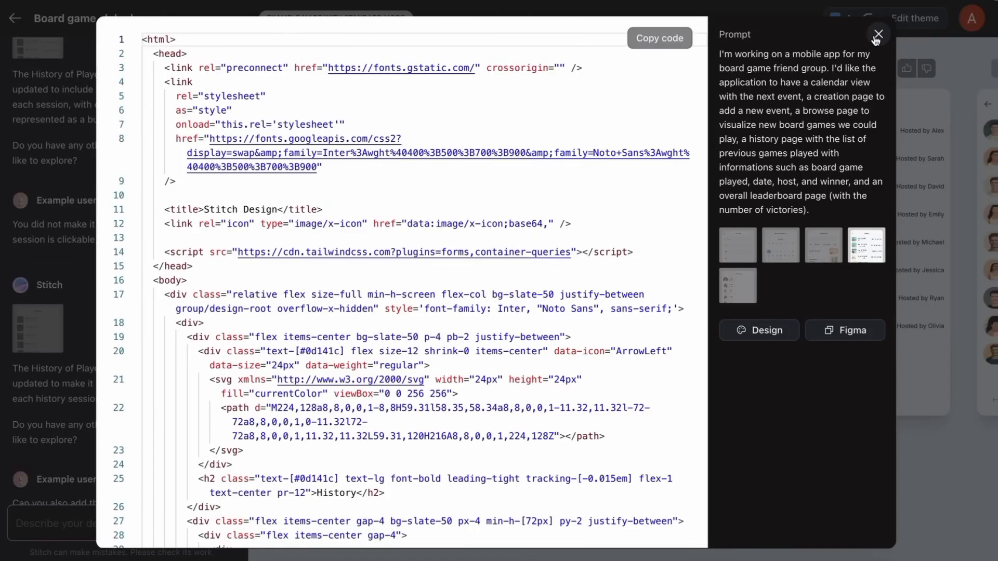
click(846, 337)
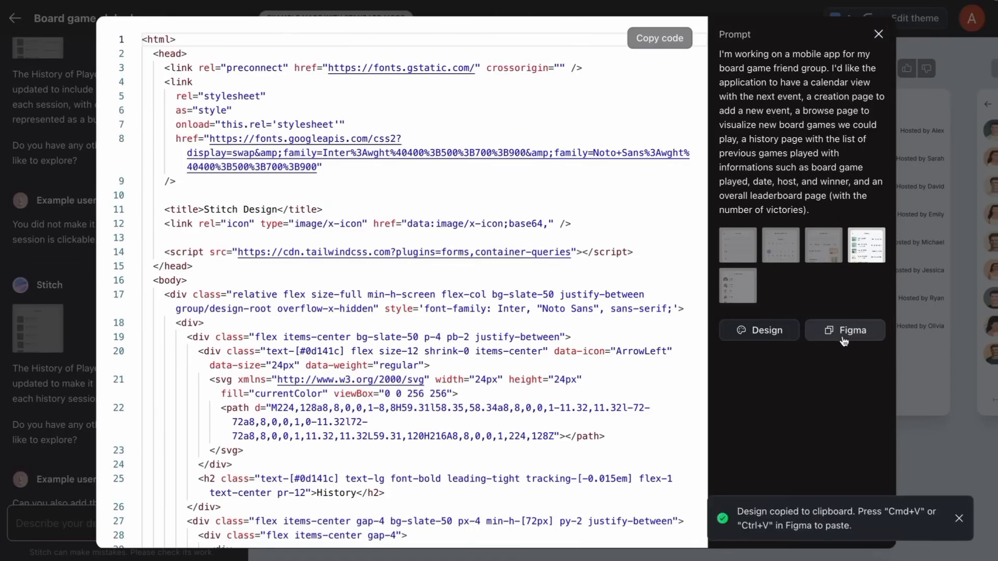
click(878, 36)
- View the enlarged History design once more and the Leaderboard screen, closing both previews
click(851, 348)
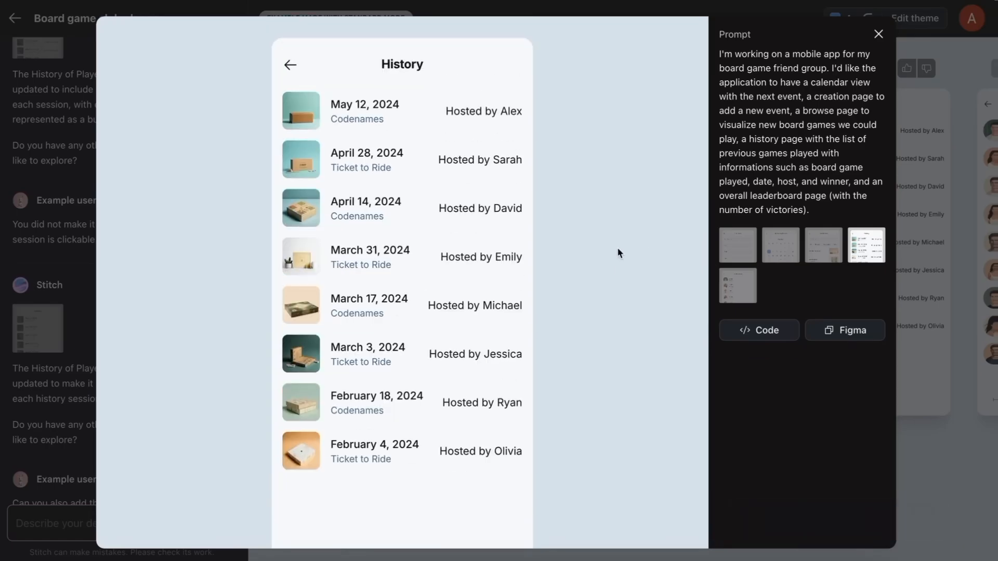
click(877, 34)
click(989, 174)
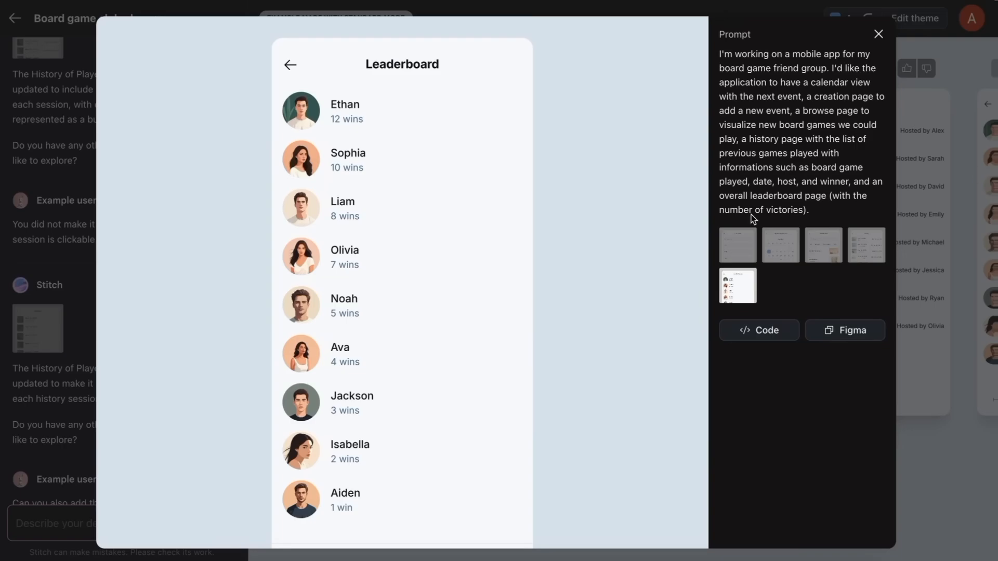
click(878, 35)
- Show the latest Upcoming Events revisions on the canvas and check the calendar image attached to the calendar-removal prompt
scroll(82, 361, down, 15)
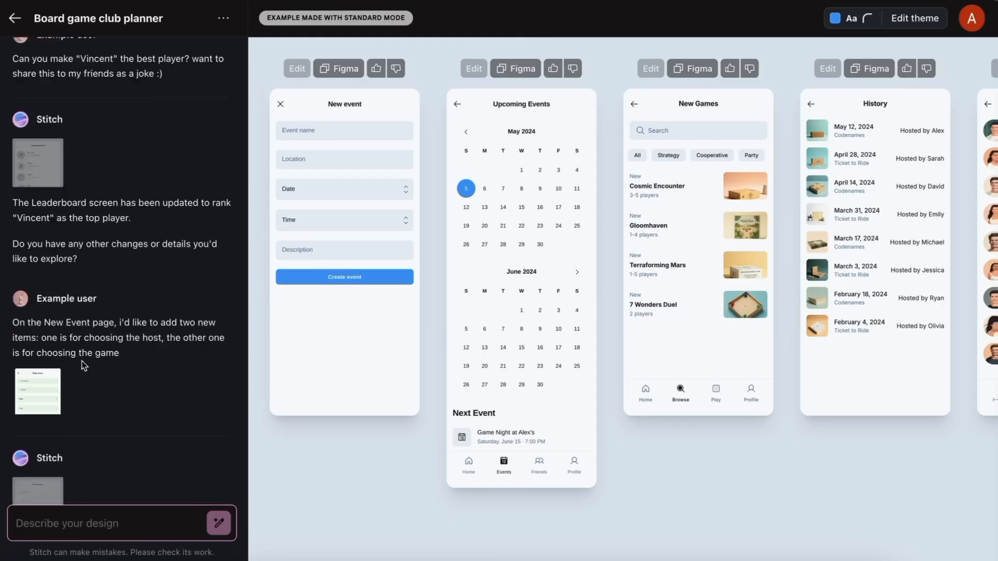
click(54, 306)
scroll(76, 251, up, 6)
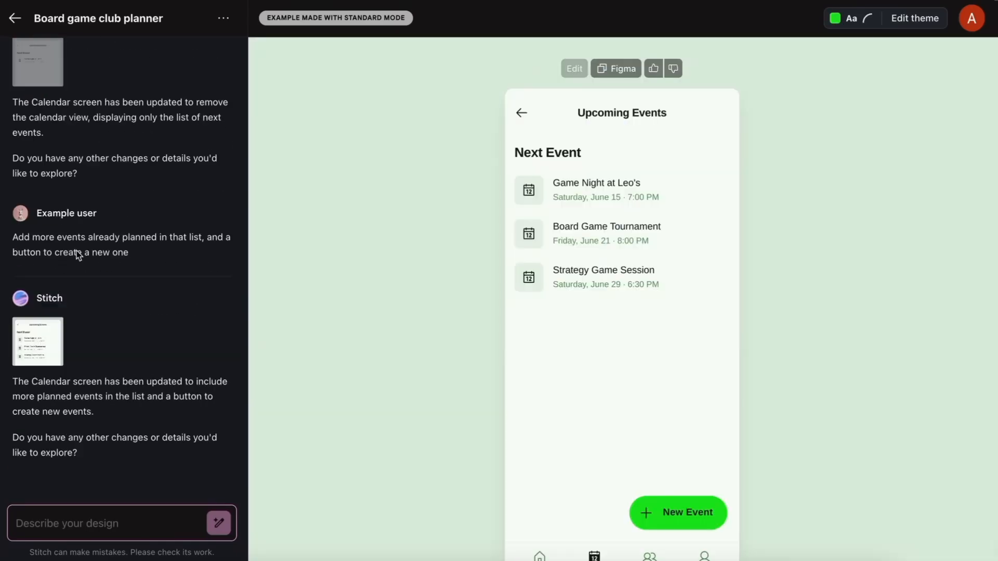
click(45, 280)
scroll(46, 280, up, 2)
click(41, 312)
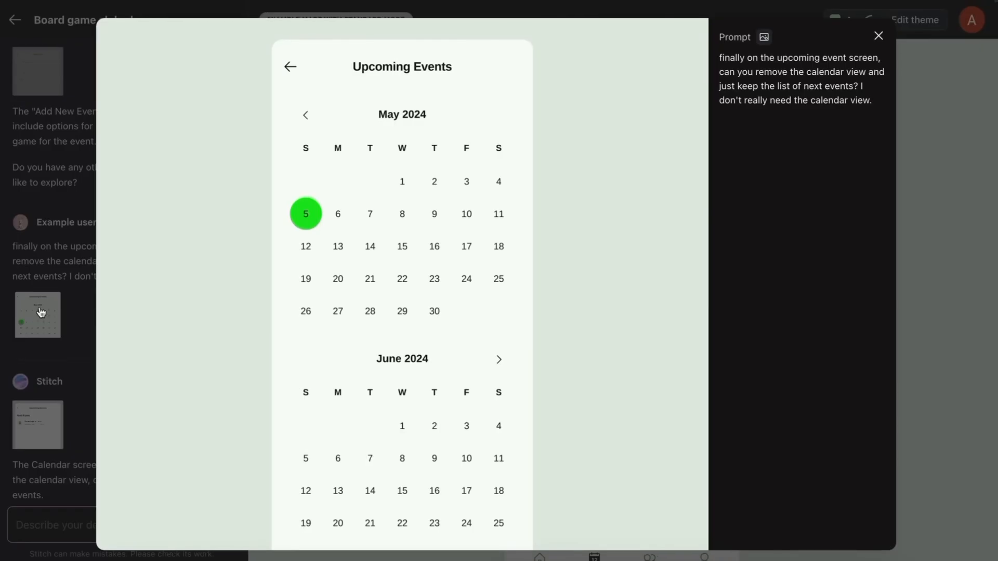
click(52, 144)
- Show the New event revision on the canvas and check the image attached to the host-and-game prompt
scroll(52, 138, up, 3)
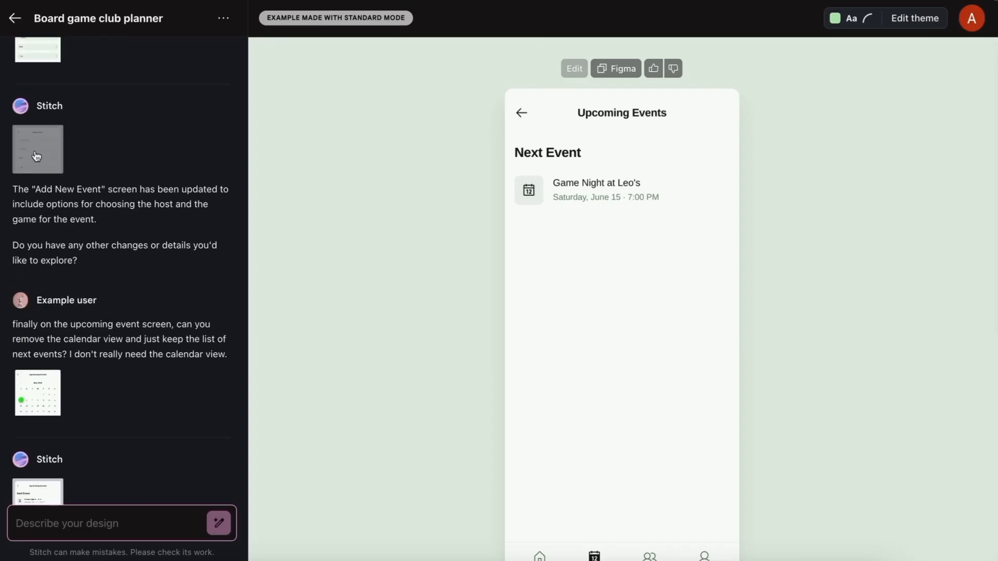
click(36, 156)
scroll(36, 156, up, 4)
click(35, 216)
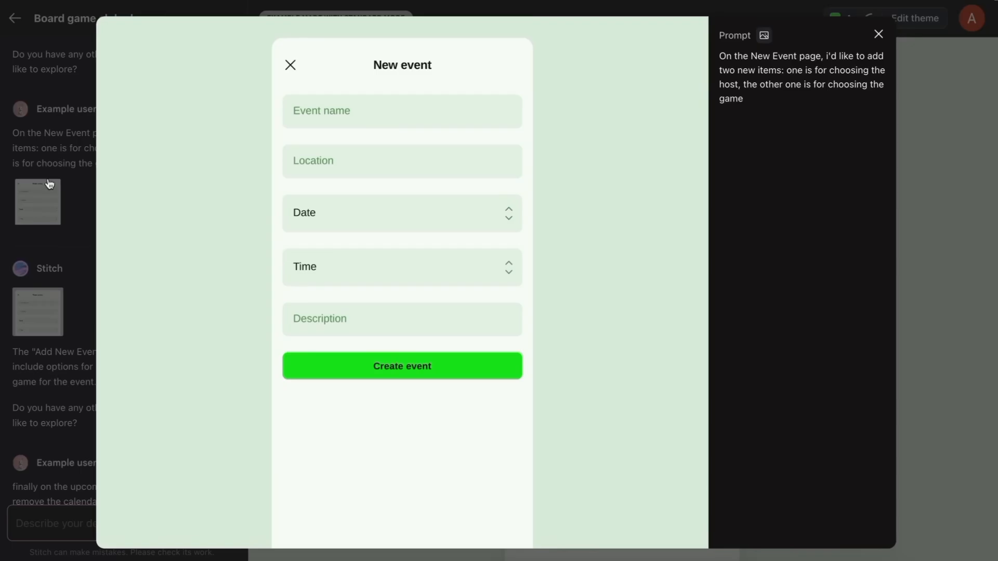
click(50, 184)
- Show the Leaderboard revision made for the best-player request and look at the earlier Leaderboard messages
scroll(46, 188, up, 5)
click(44, 206)
scroll(44, 156, up, 5)
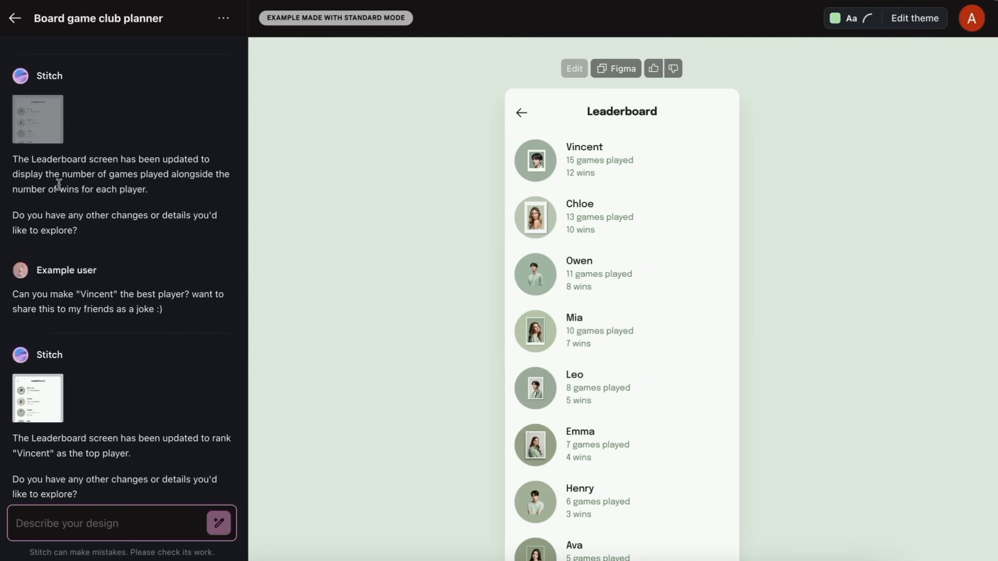
- Show the Leaderboard revision that adds games played and check the image attached to its prompt
click(44, 127)
scroll(43, 140, up, 6)
click(45, 354)
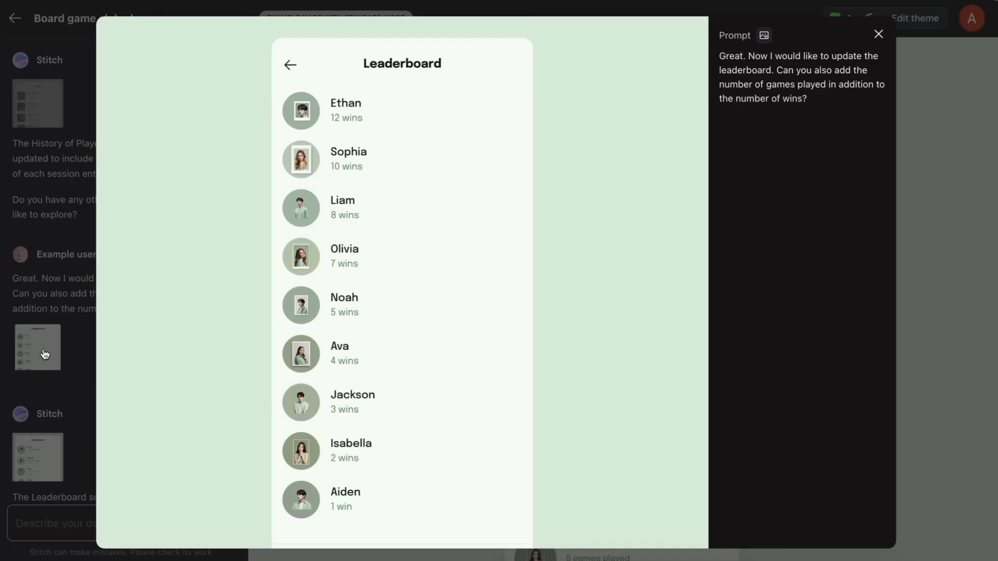
click(20, 159)
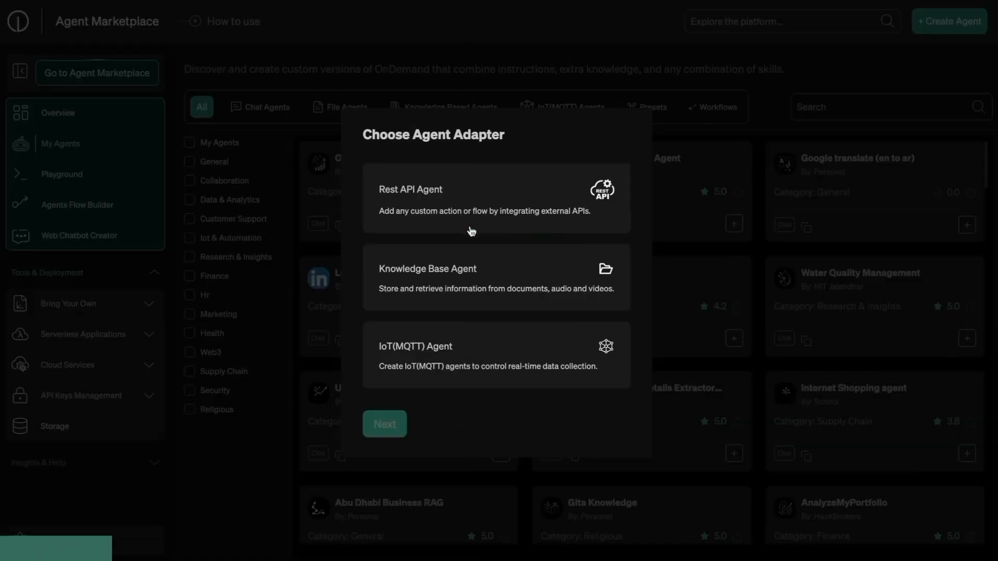
- Switch to the OnDemand Agent Marketplace, choose an adapter type for a new agent and proceed
click(481, 270)
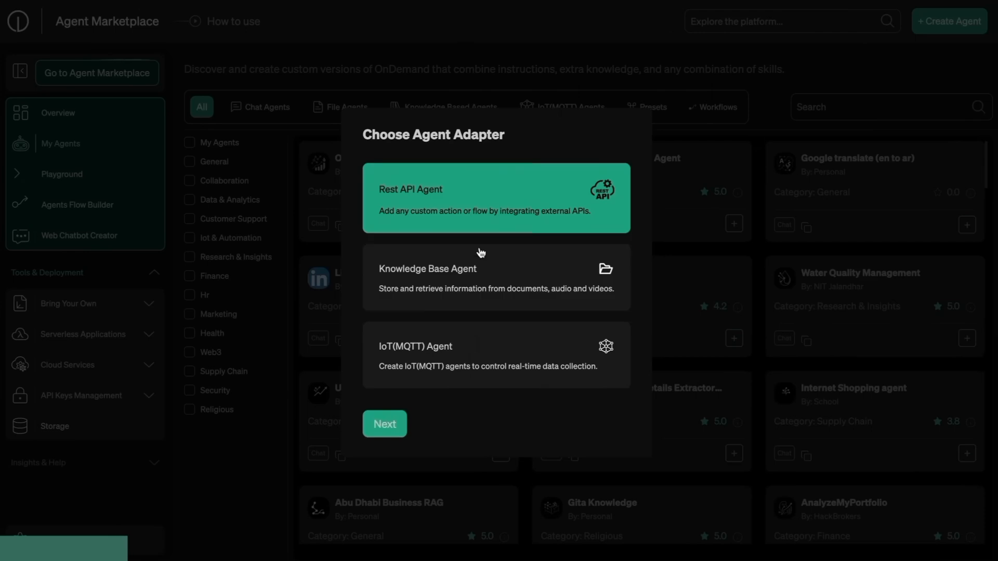
click(394, 428)
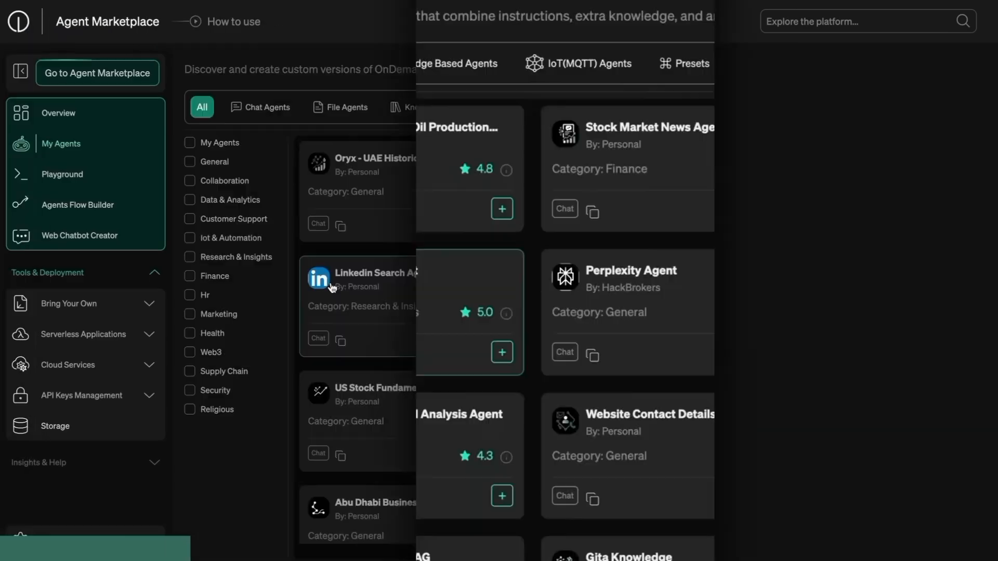
- Examine the range of ready-made agents across all categories in the Agent Marketplace
scroll(332, 288, down, 10)
scroll(332, 288, down, 7)
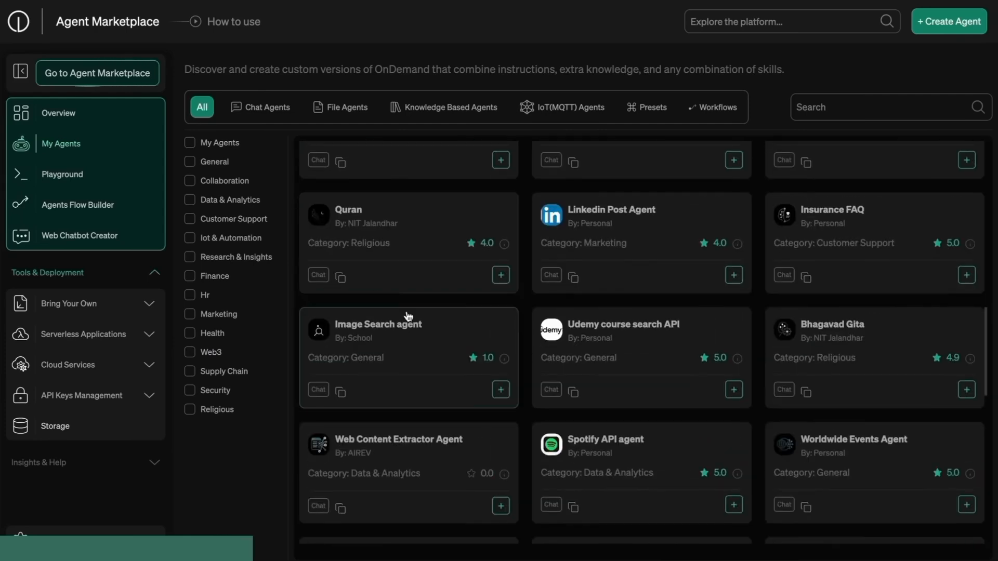
scroll(364, 302, down, 5)
scroll(408, 316, down, 6)
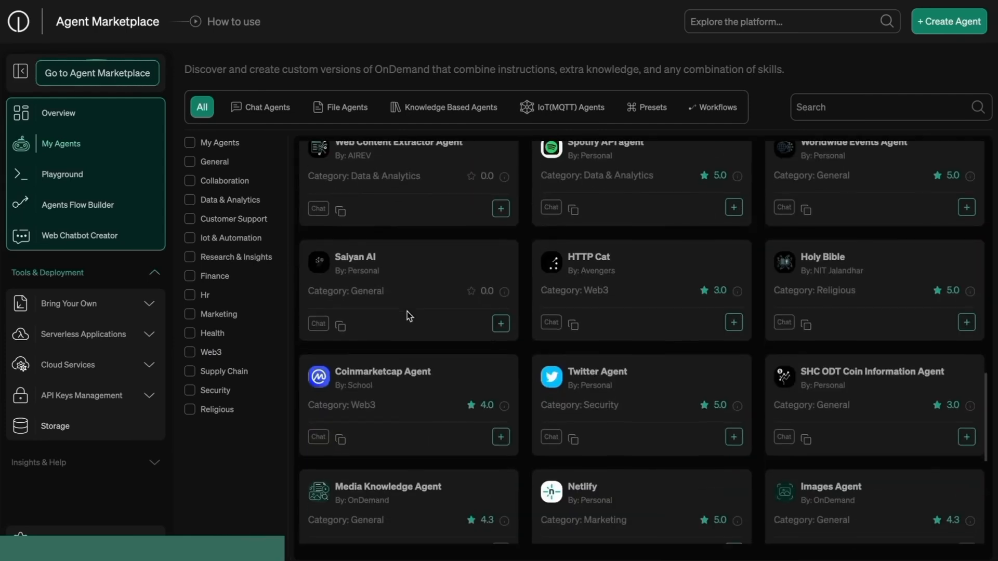
scroll(408, 316, down, 6)
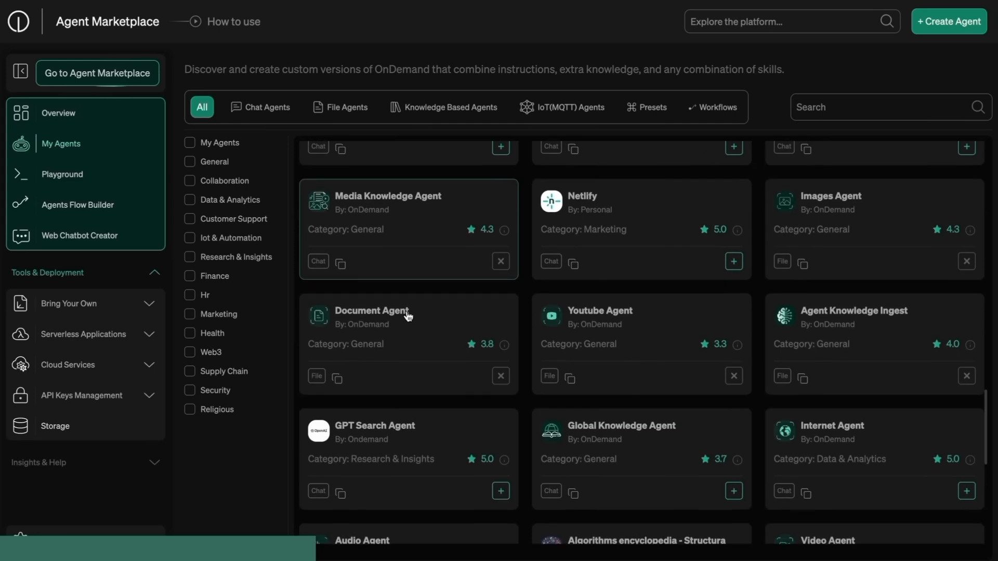
scroll(409, 316, down, 7)
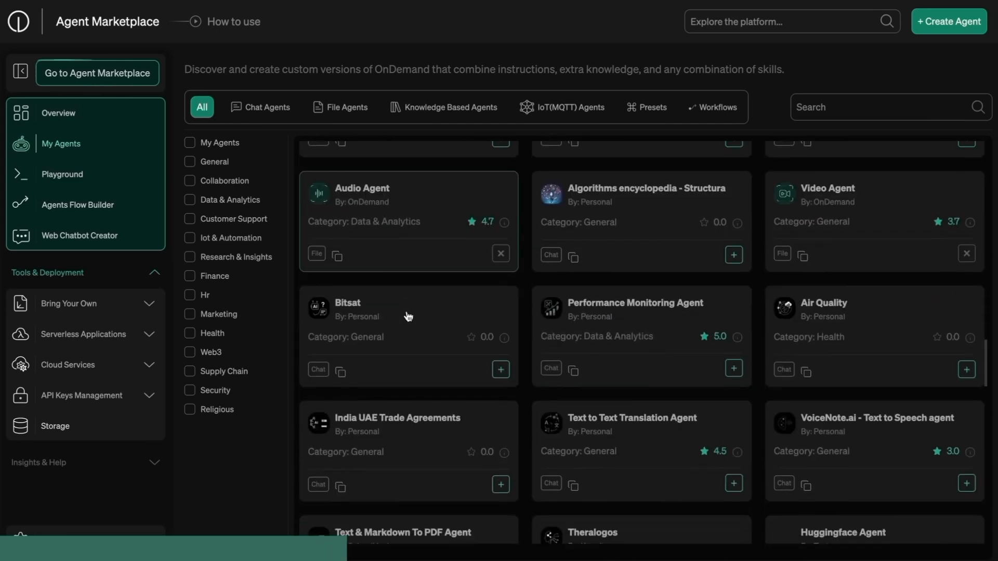
scroll(408, 316, down, 3)
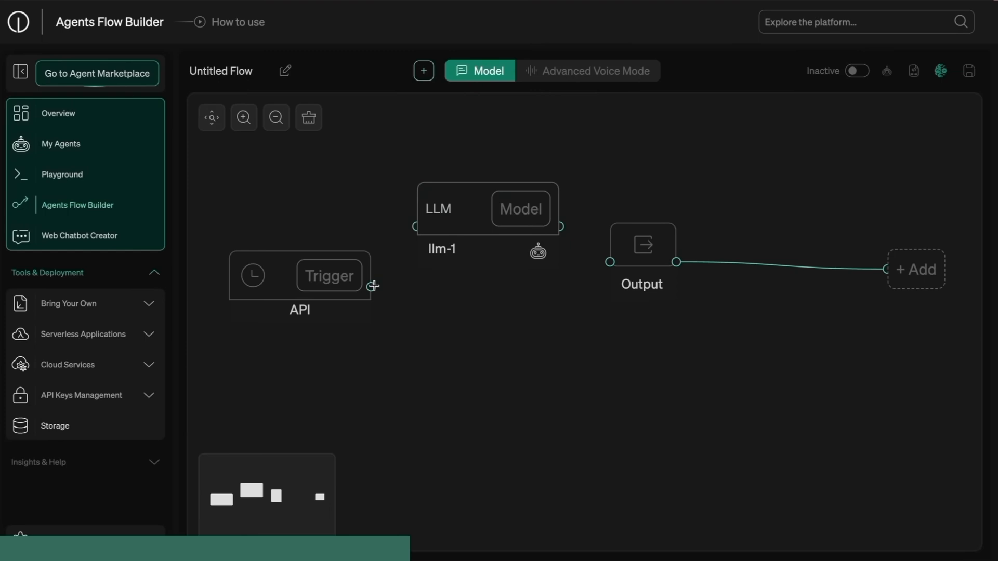
- Connect the API trigger to the llm-1 node and that node to Output, and set its model to Ondemand-Gpt-O3-Mini
drag(373, 286, 416, 227)
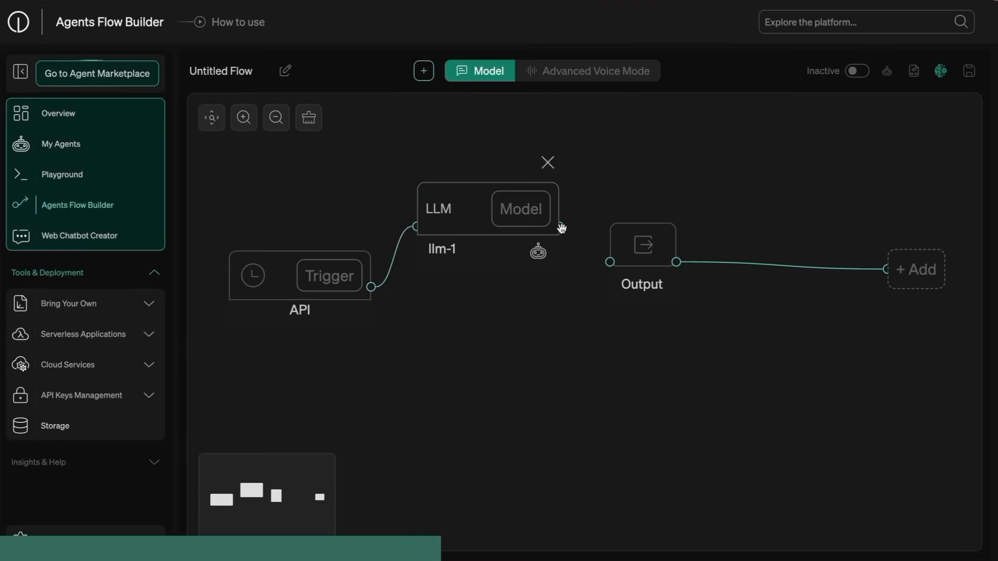
drag(562, 228, 606, 266)
click(520, 211)
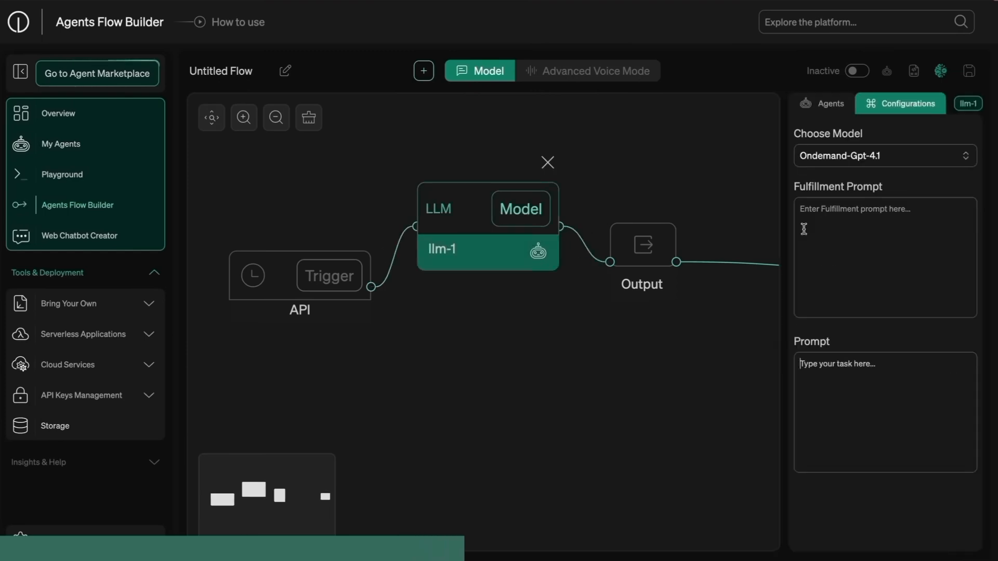
click(840, 161)
click(864, 266)
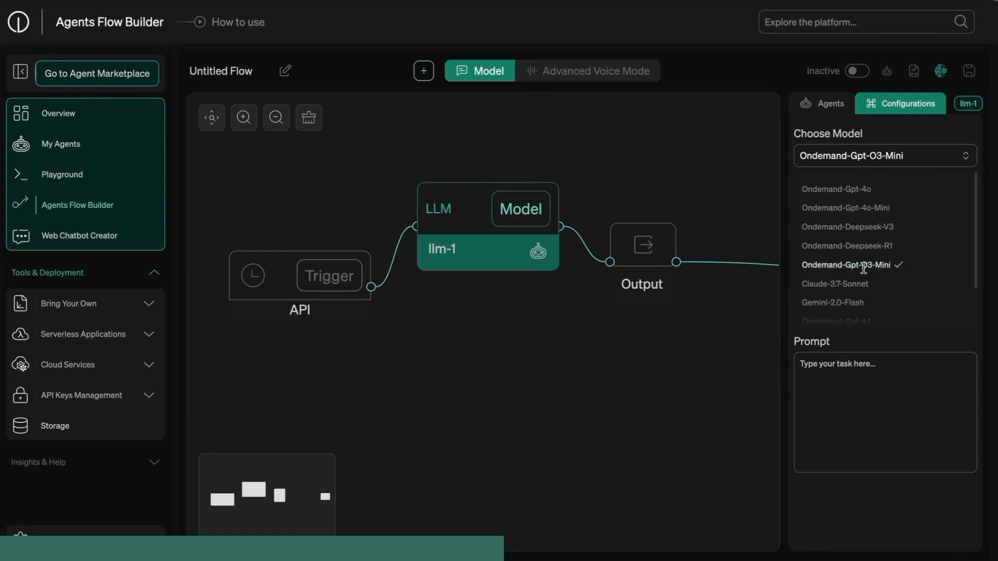
- Change the flow's trigger type to Cron and set its cron type to Basic
click(339, 278)
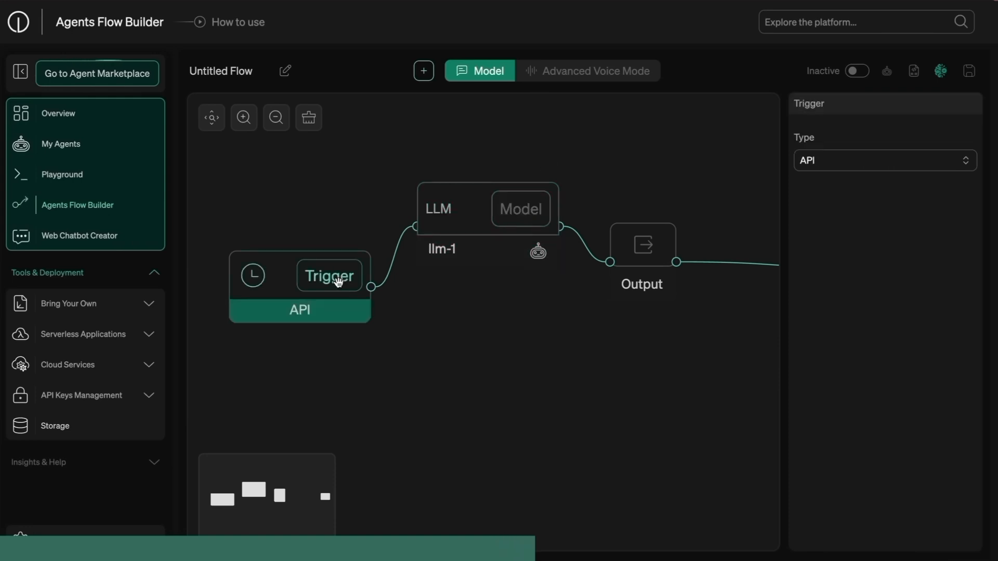
click(851, 167)
click(867, 214)
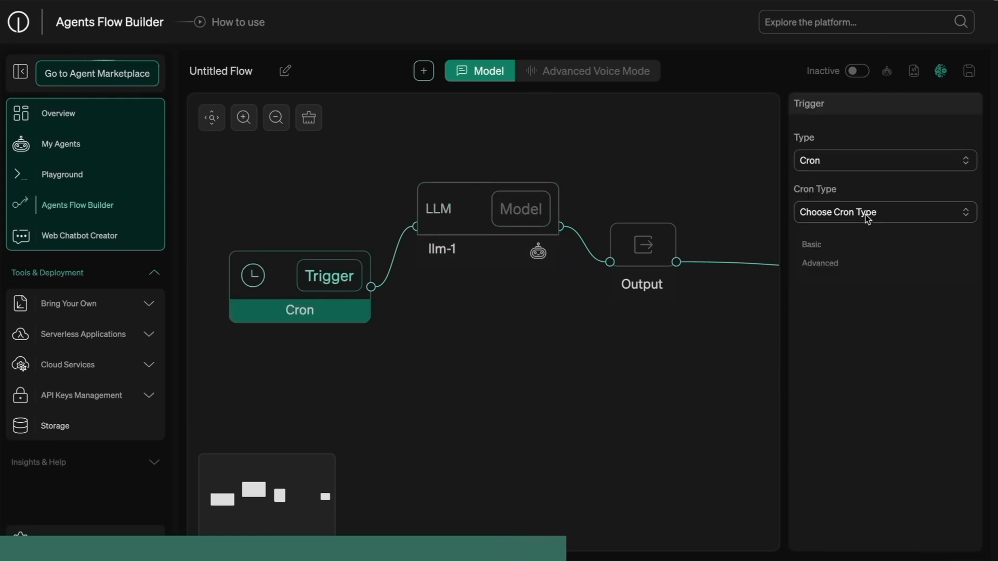
click(868, 254)
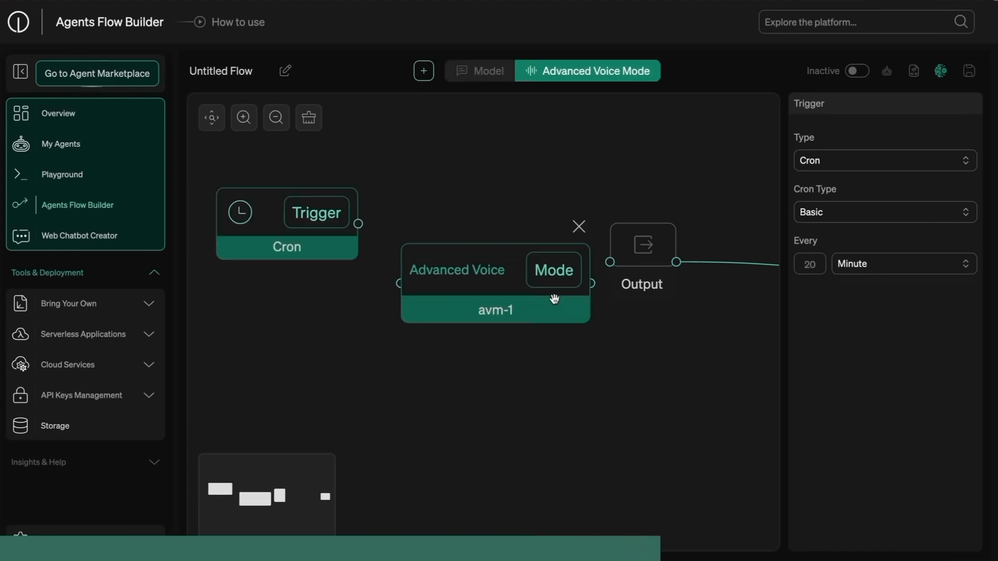
- Open the configuration of the Advanced Voice node avm-1, showing its instruction prompt and conversation starter
click(566, 392)
click(530, 290)
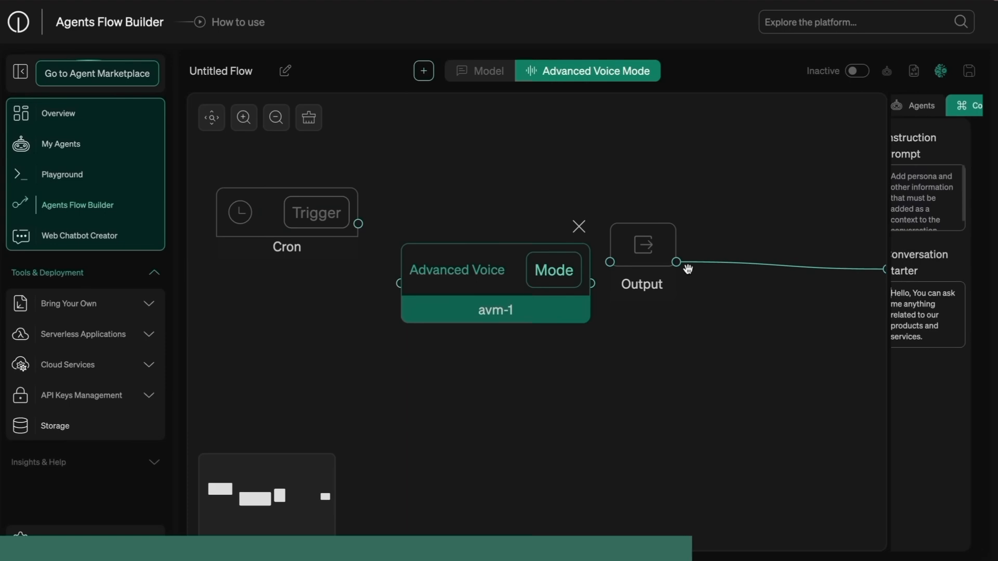
click(854, 292)
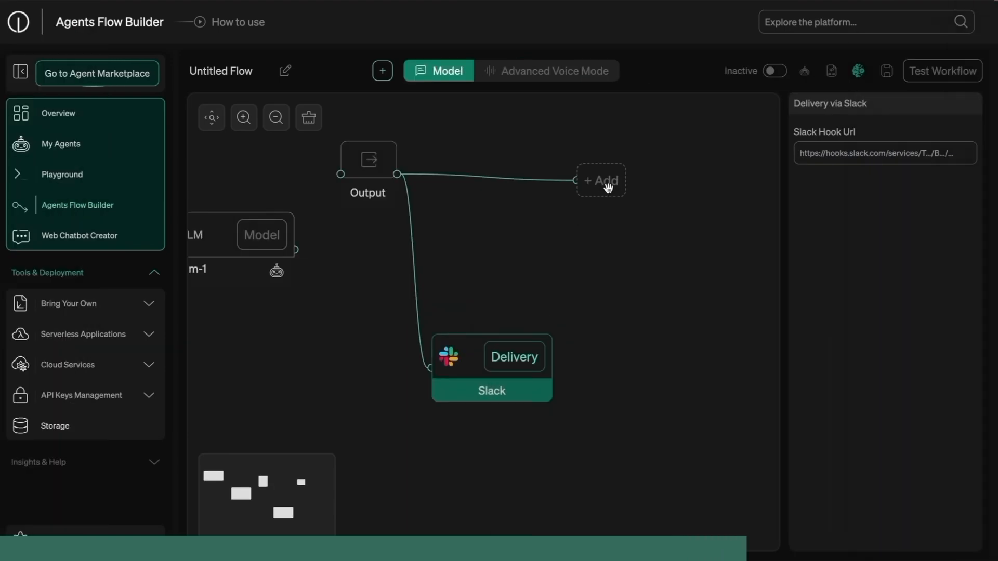
- Add Email, Phone and Webhook deliveries to the flow's Output node alongside the Slack delivery
click(605, 187)
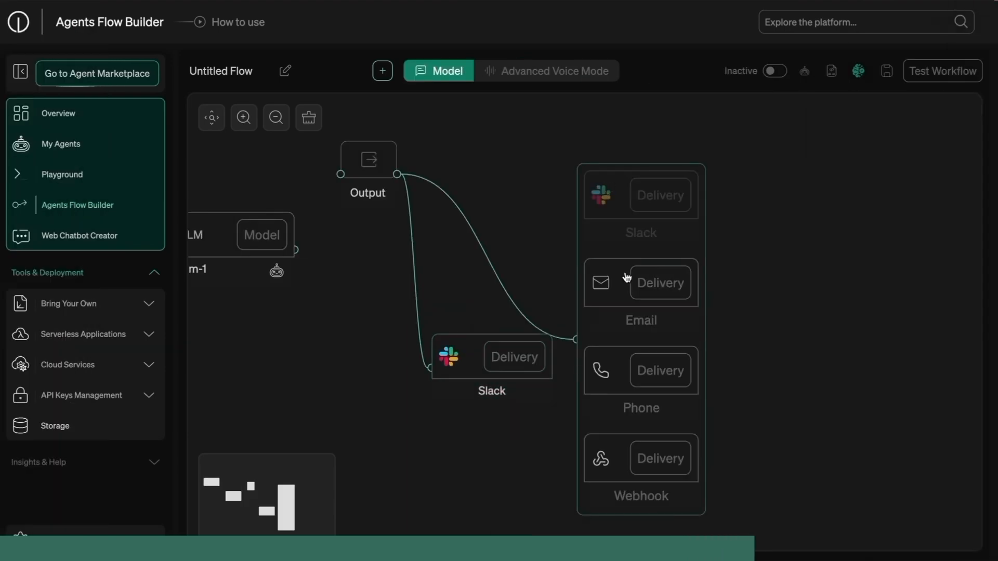
click(634, 299)
click(613, 188)
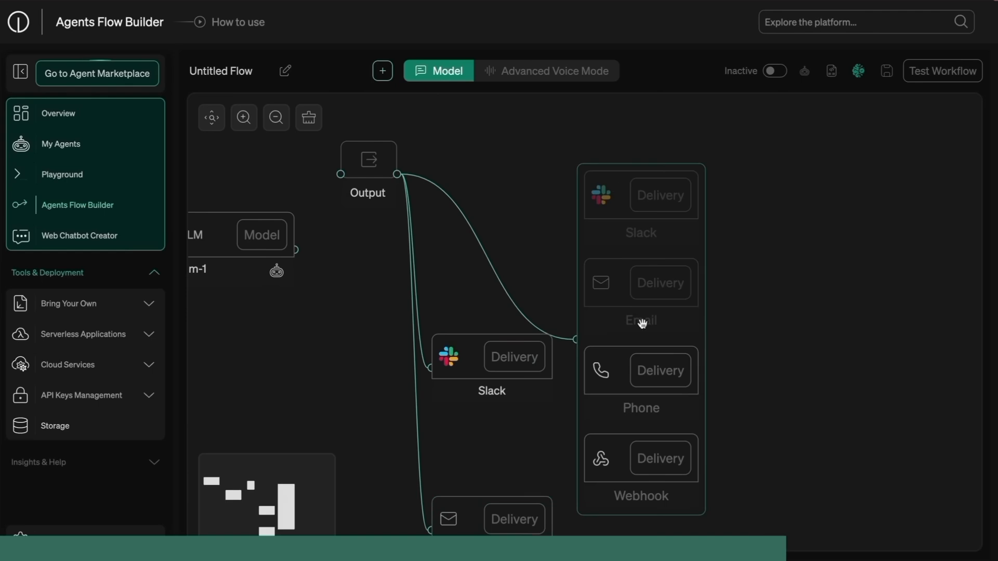
click(662, 388)
click(593, 188)
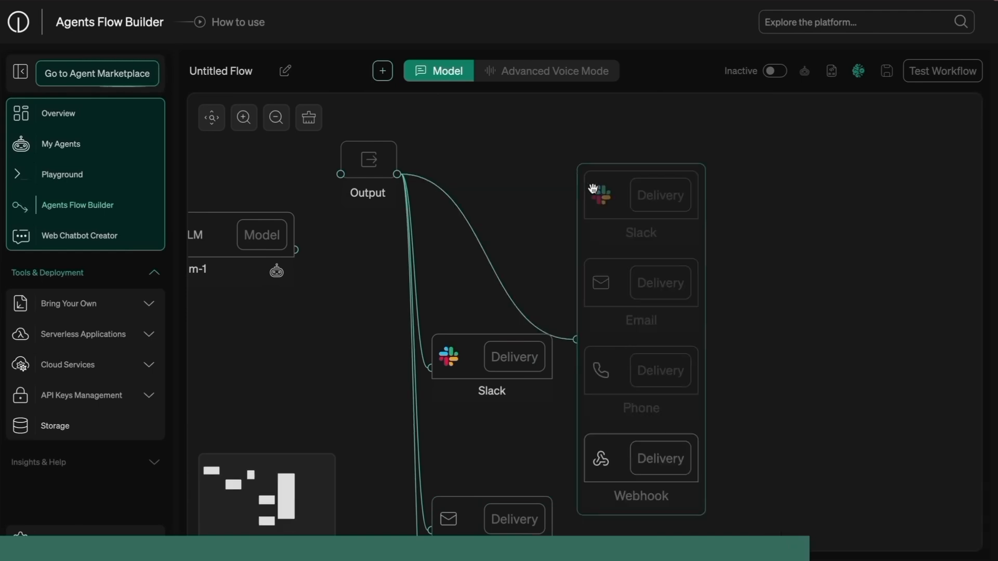
click(659, 468)
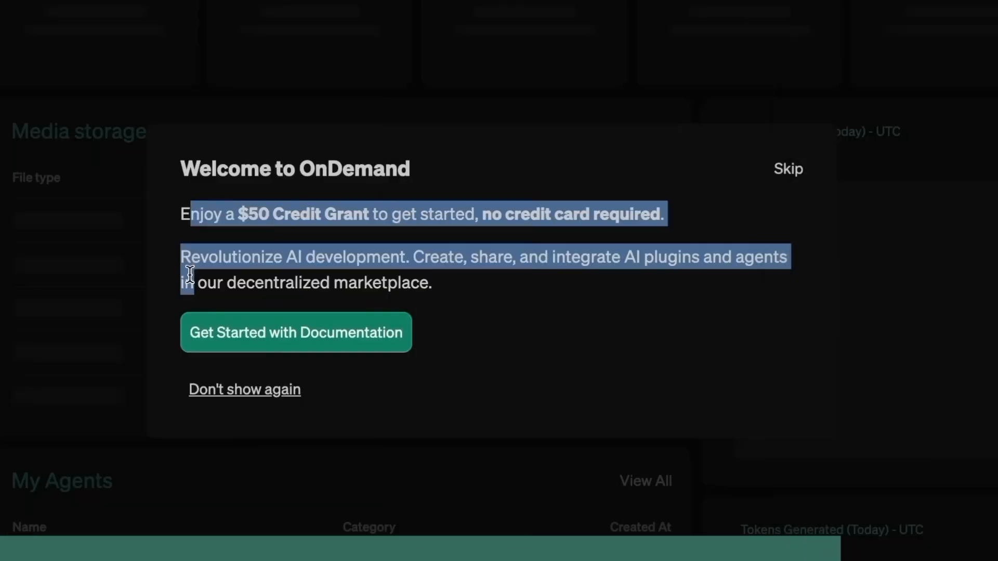
- Clear the text selection in the OnDemand welcome message and browse more agents in the Agent Marketplace
click(361, 249)
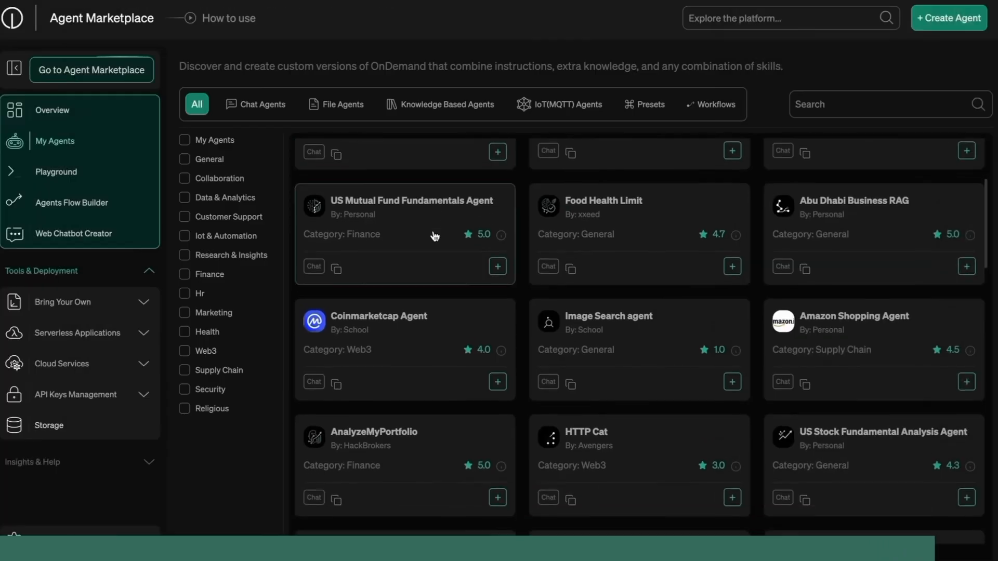
scroll(435, 234, down, 6)
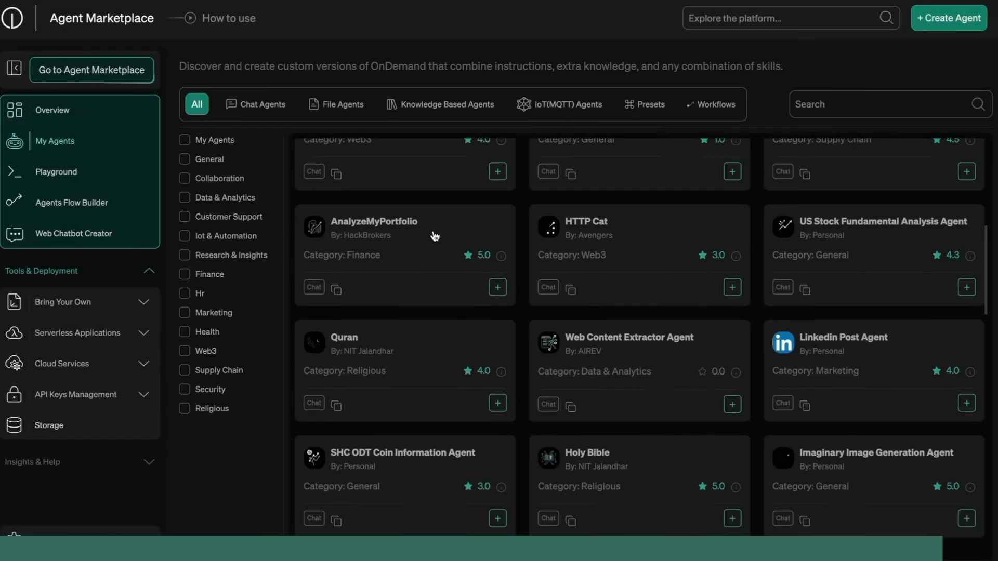
scroll(433, 233, down, 6)
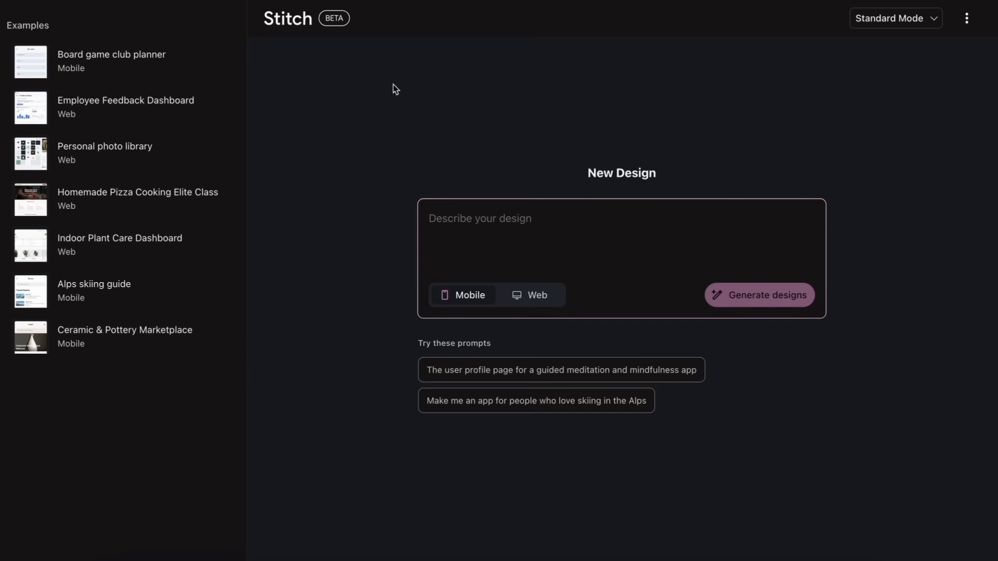
- Switch to Stitch, review its Standard and Experimental design modes and keep Standard Mode
click(898, 26)
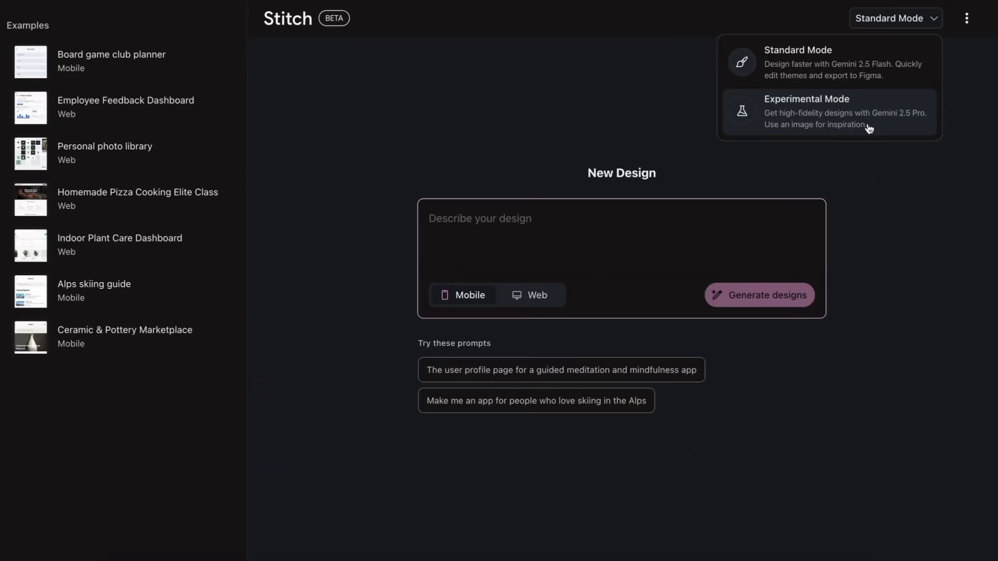
click(849, 61)
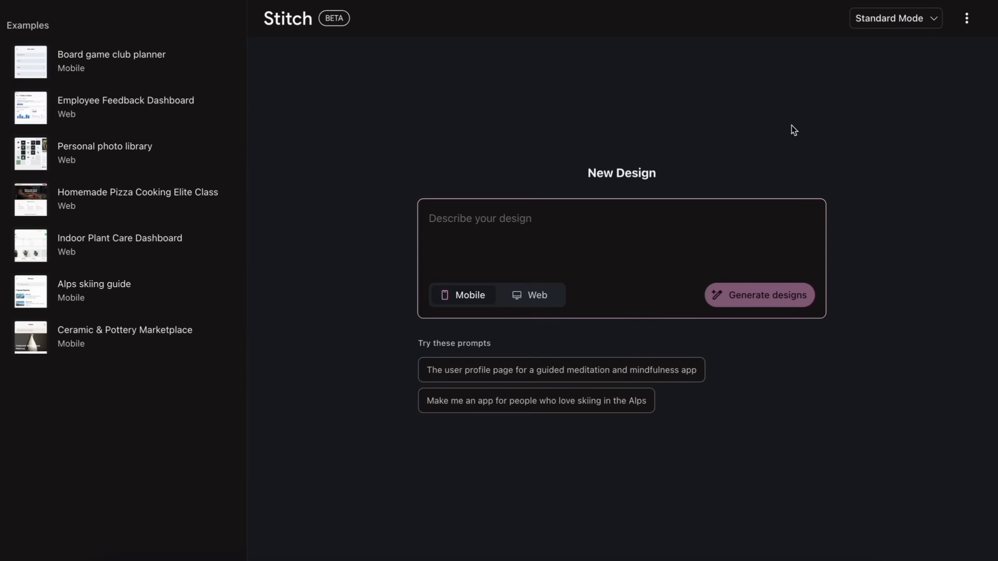
- Compare the suggested prompts for Web and Mobile designs, ending with Mobile as the target
click(564, 225)
click(531, 304)
click(467, 307)
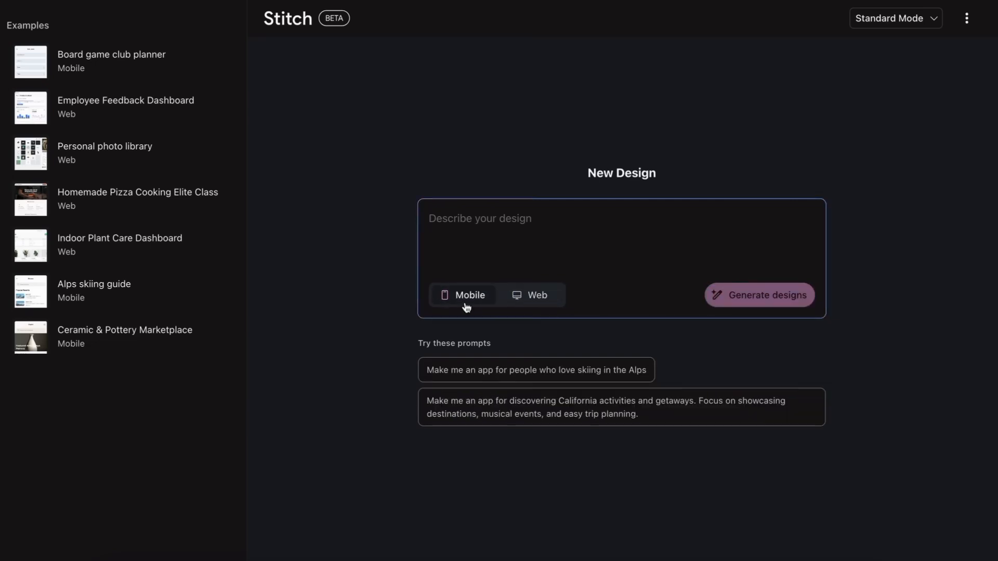
click(522, 306)
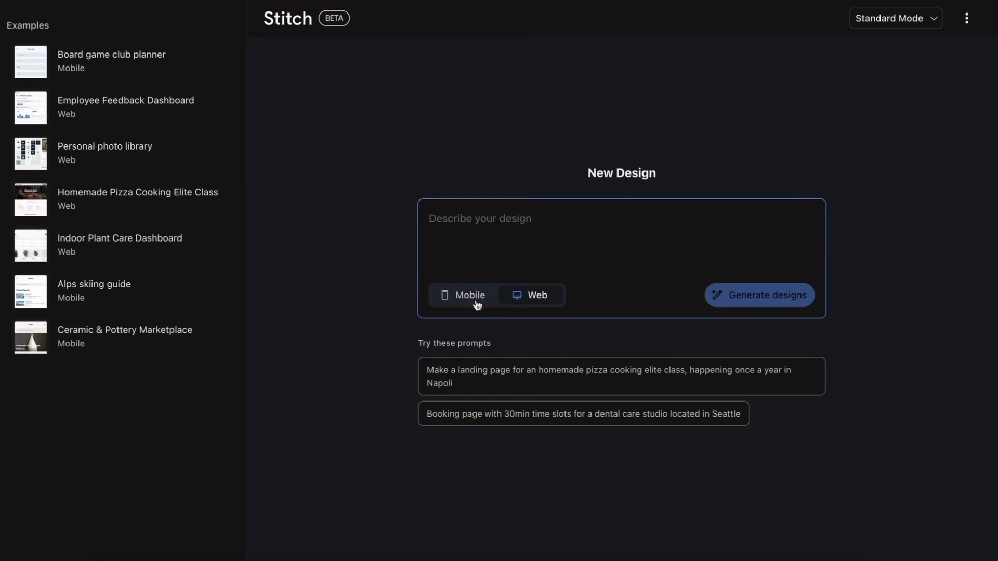
click(477, 305)
click(515, 301)
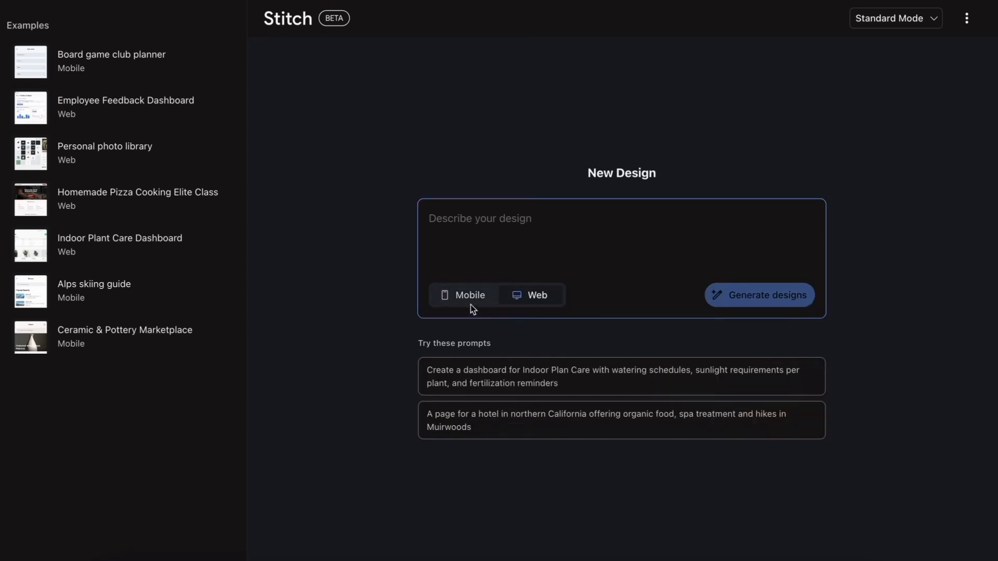
click(470, 305)
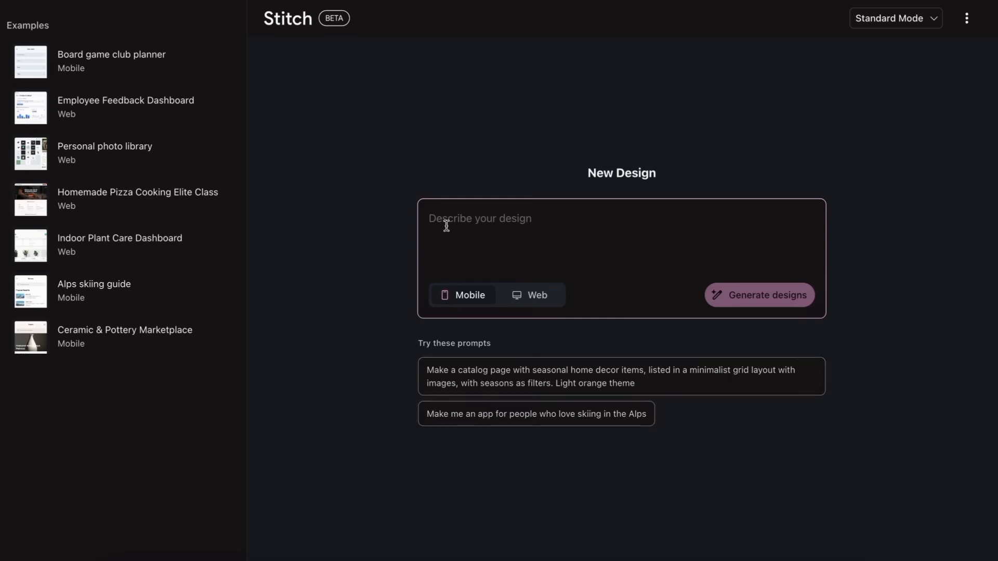
- Describe the new mobile design as a calendar app for adding and viewing events
text(A calendar app where I can add events, view events, crea)
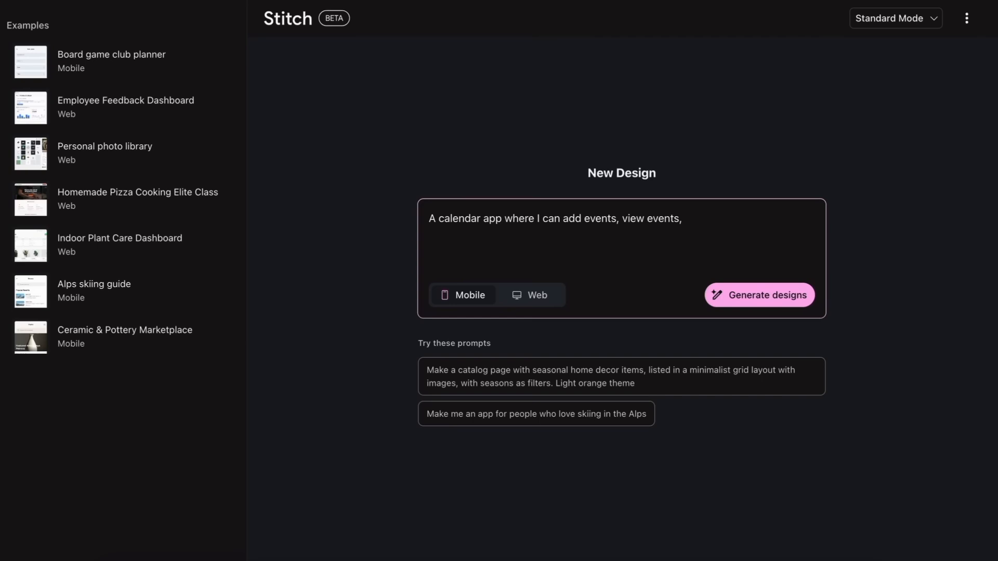
text(ed)
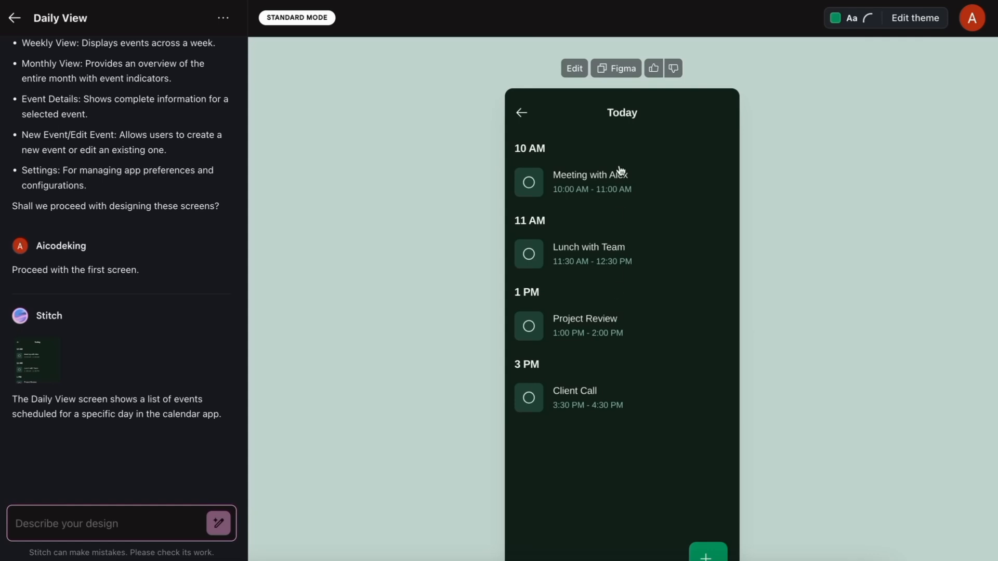
- Enlarge the generated Daily View screen and examine it from its heading to the add button
click(593, 158)
scroll(459, 228, down, 3)
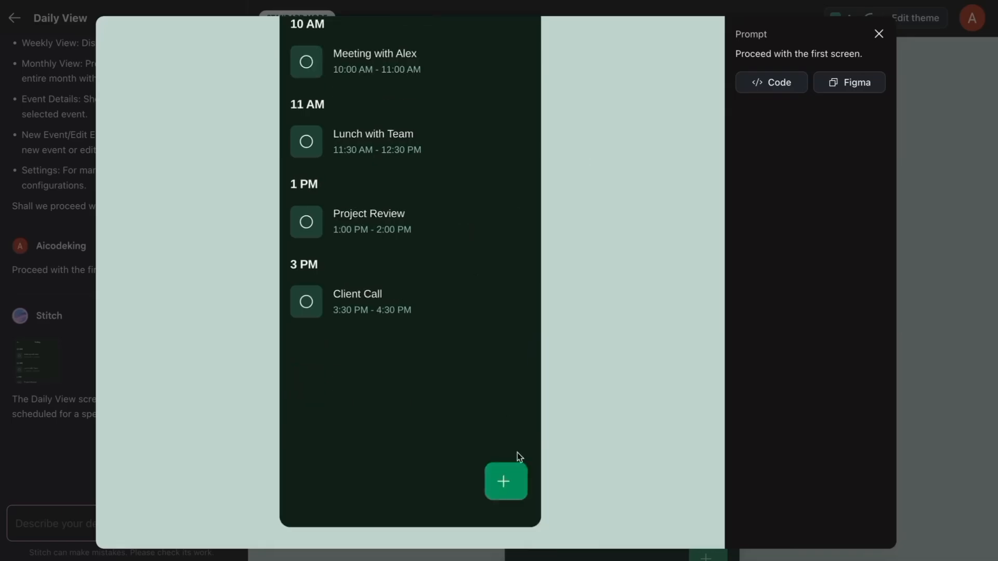
scroll(477, 280, up, 3)
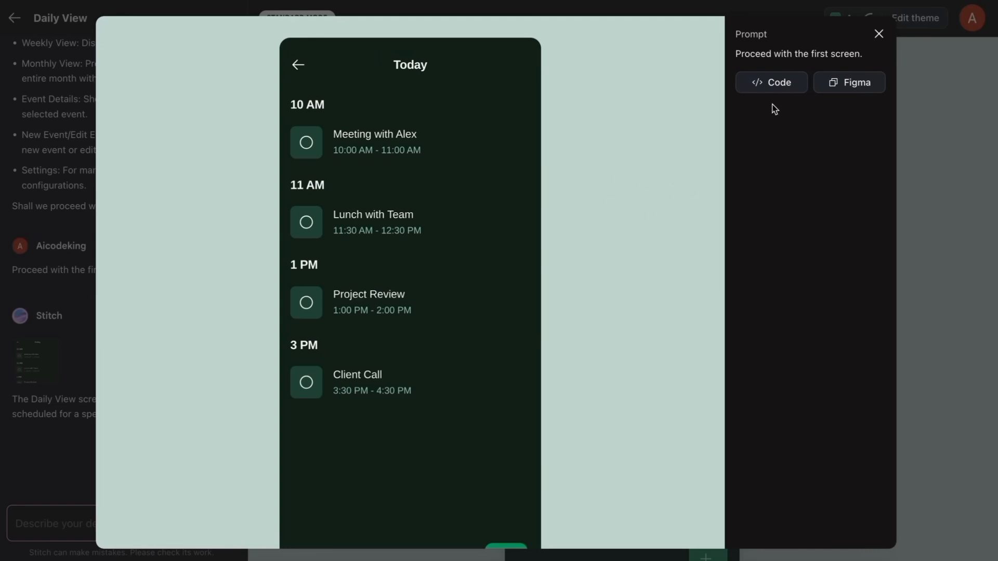
scroll(571, 240, down, 2)
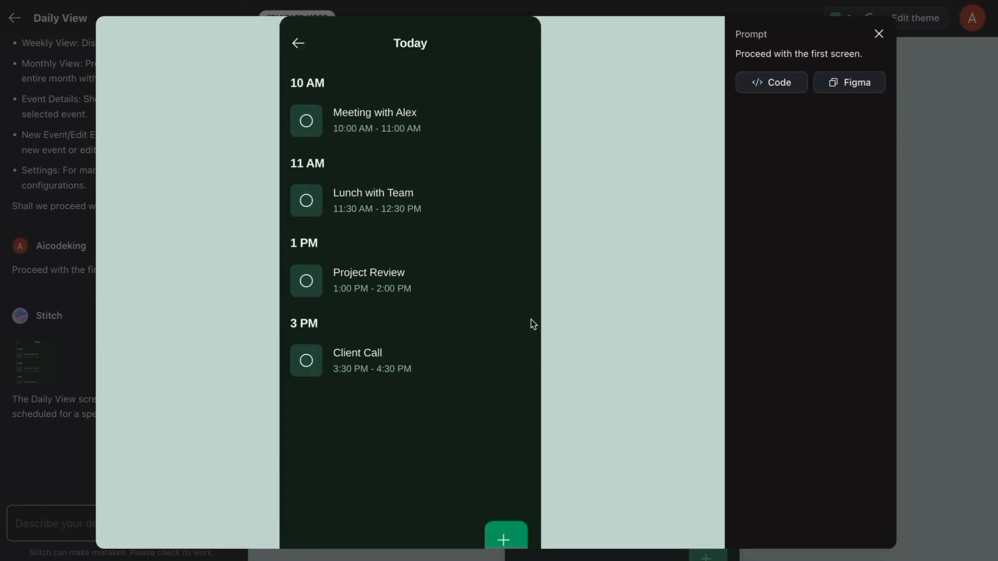
- Show the Daily View screen's code and copy all of it
scroll(541, 301, up, 2)
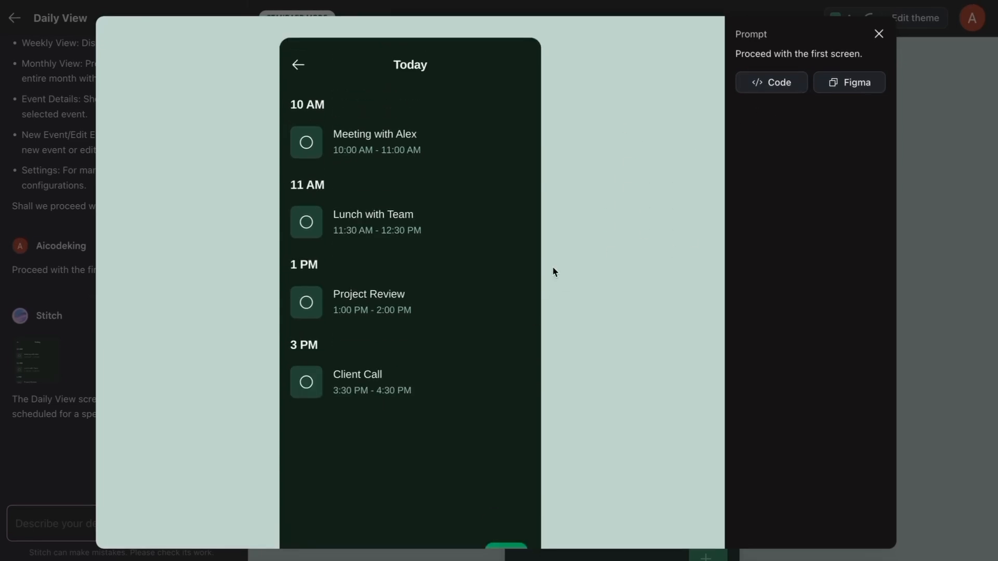
click(786, 92)
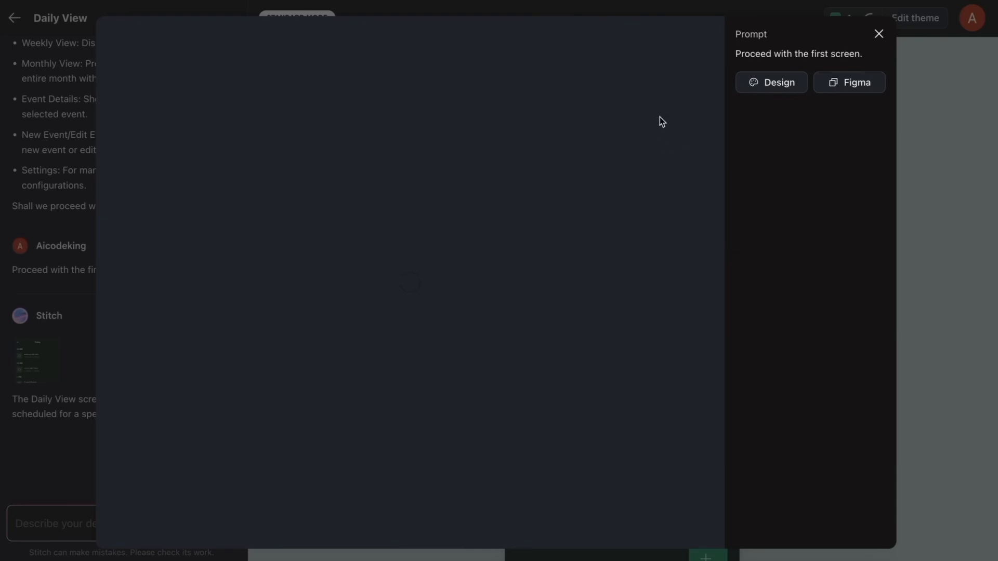
scroll(664, 82, down, 3)
scroll(664, 82, down, 5)
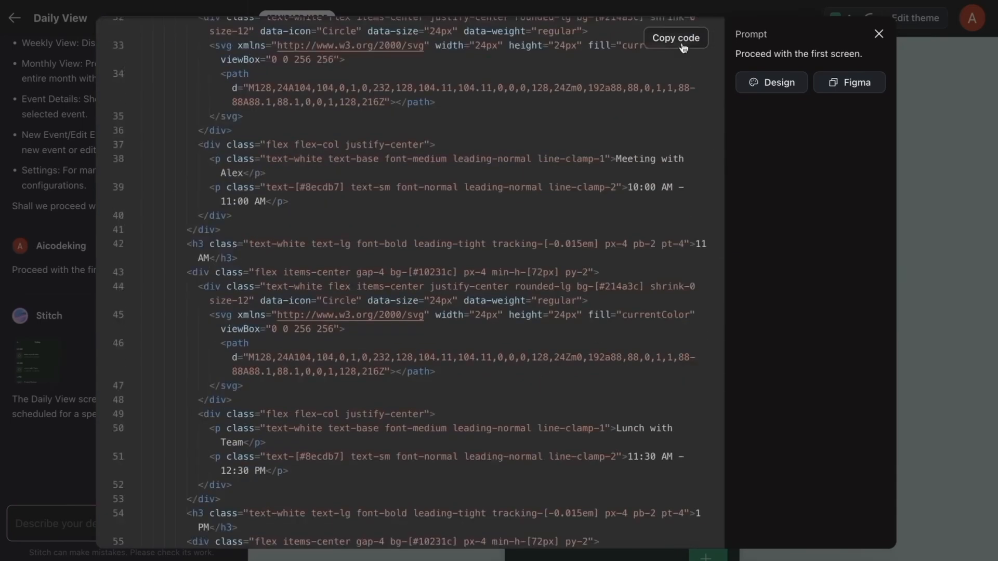
click(679, 43)
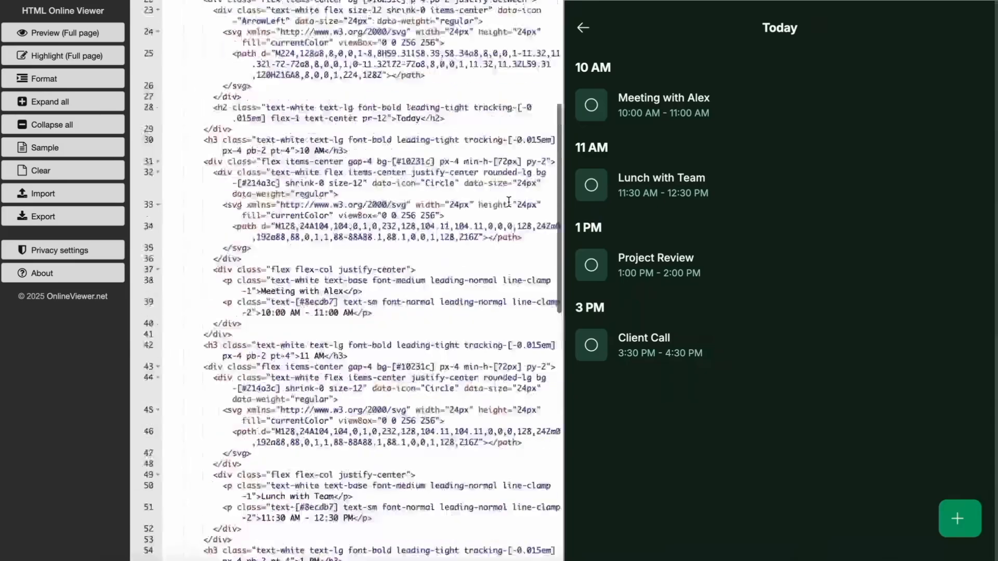
- Switch to HTML Online Viewer and examine the Daily View code, including the event text and icon markup, alongside its rendered preview
scroll(503, 201, up, 5)
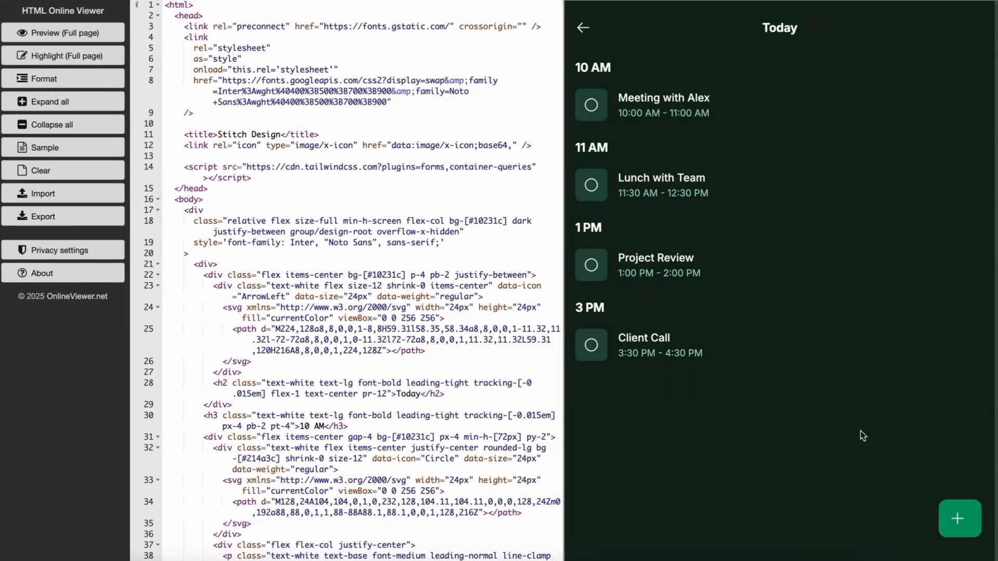
scroll(416, 351, down, 10)
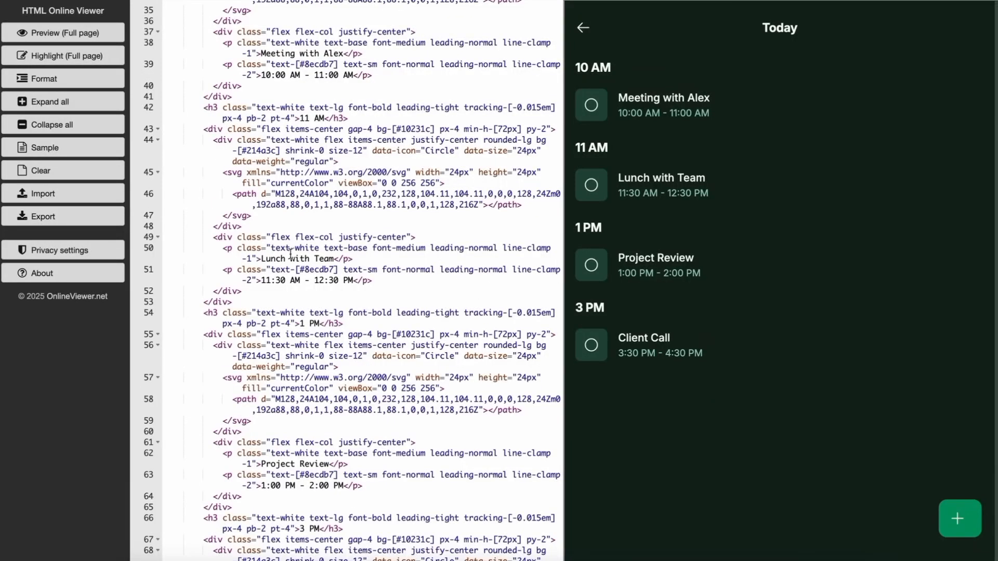
drag(273, 246, 253, 258)
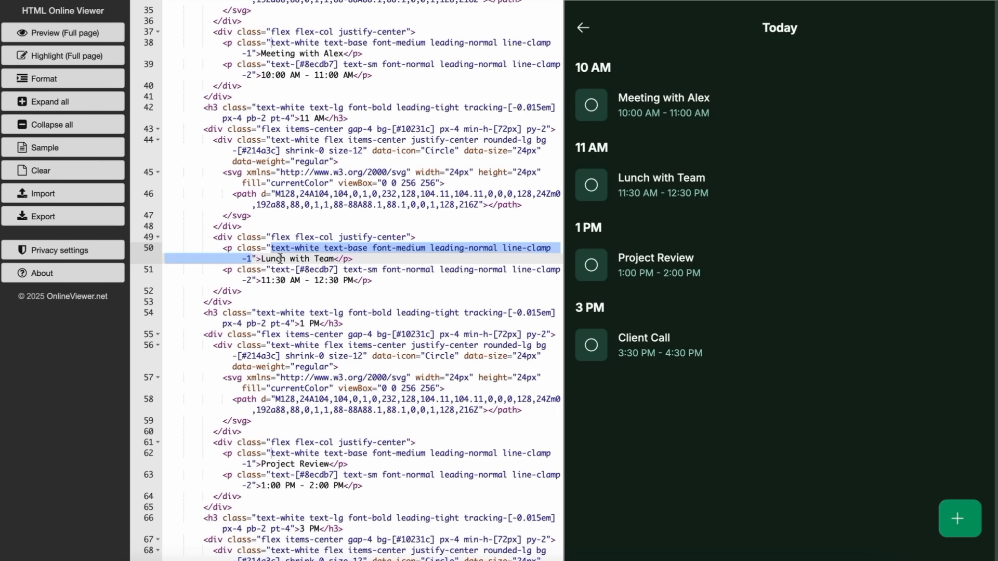
click(304, 281)
scroll(304, 281, down, 1)
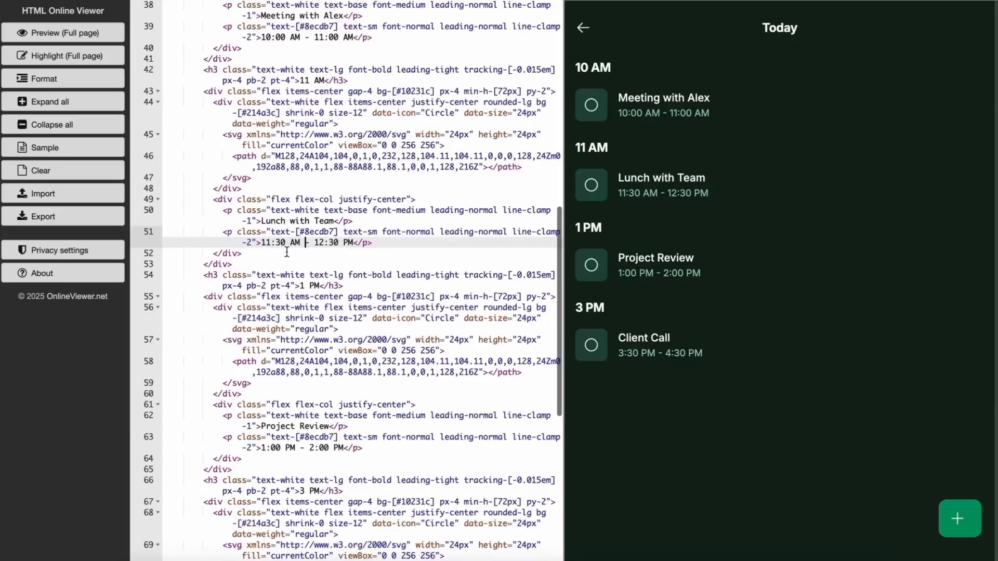
click(253, 234)
drag(253, 233, 240, 243)
click(307, 286)
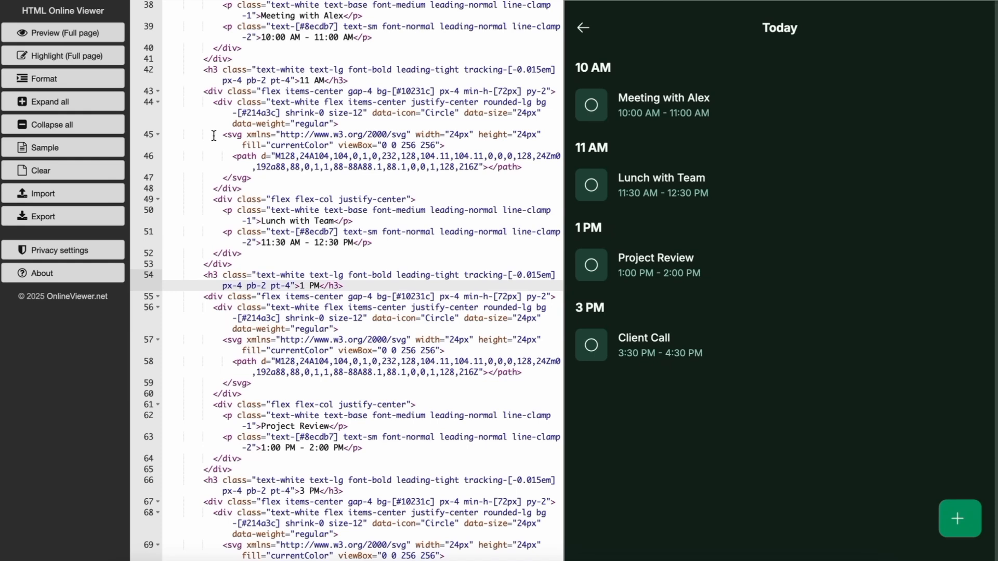
drag(214, 135, 256, 189)
click(256, 188)
click(294, 157)
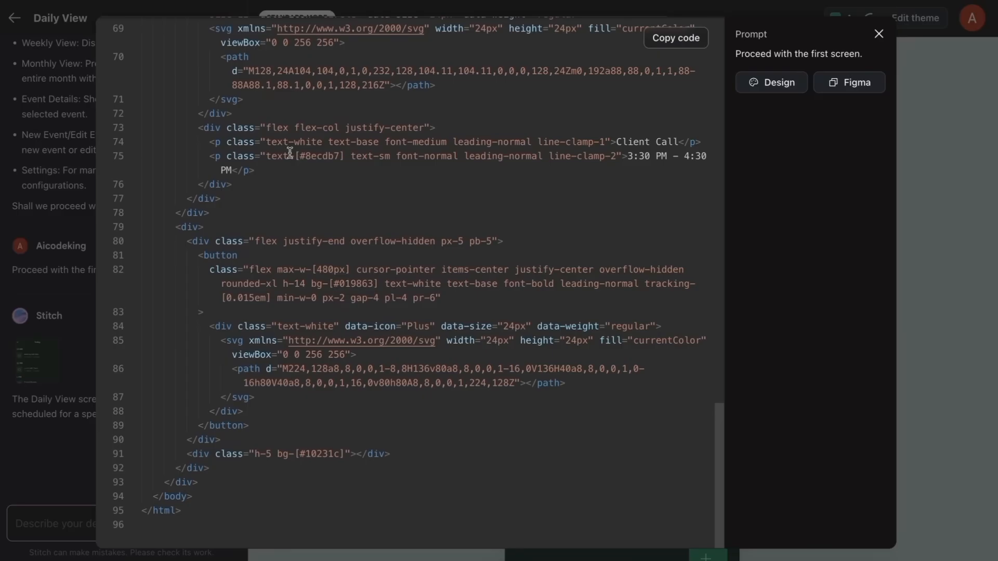
- Return to Stitch, close the Daily View code and request "Make the other pages as well."
scroll(331, 188, up, 5)
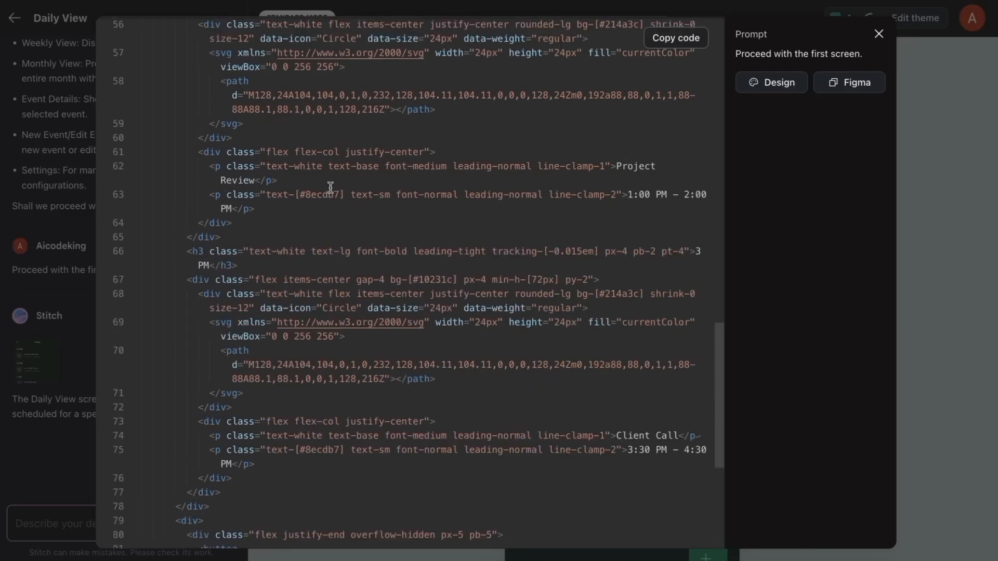
scroll(331, 188, up, 10)
click(878, 33)
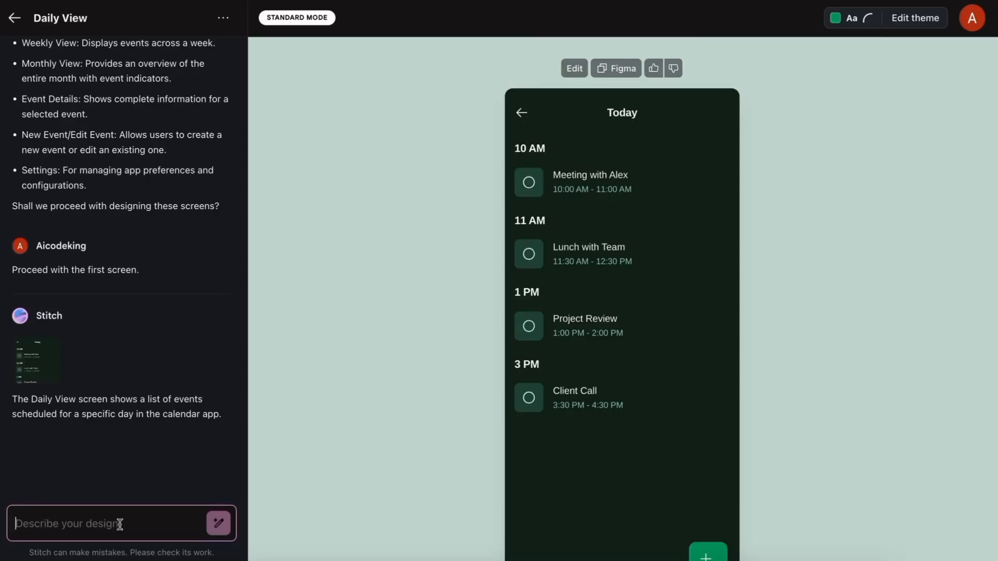
text(Make the other pages as well.)
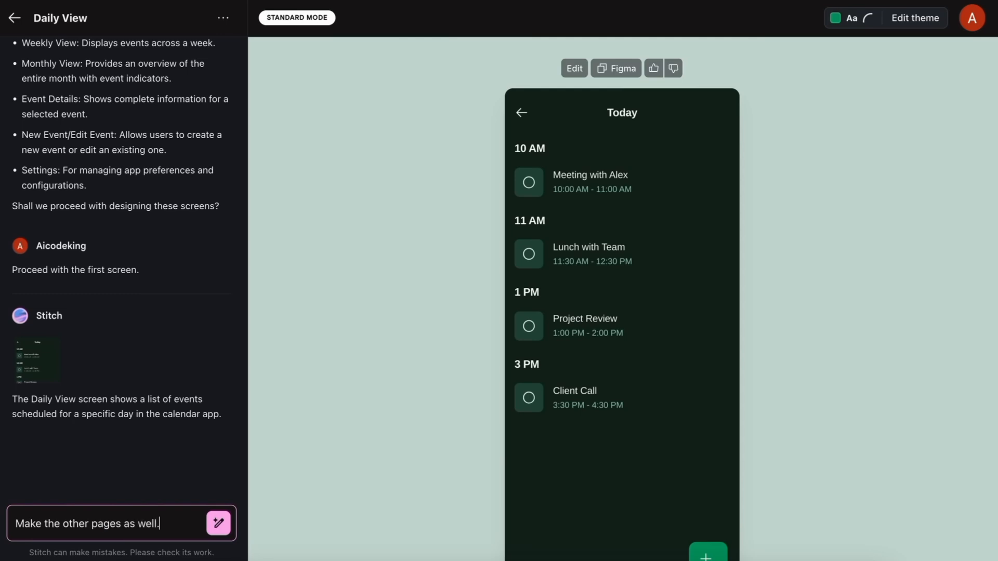
key(Return)
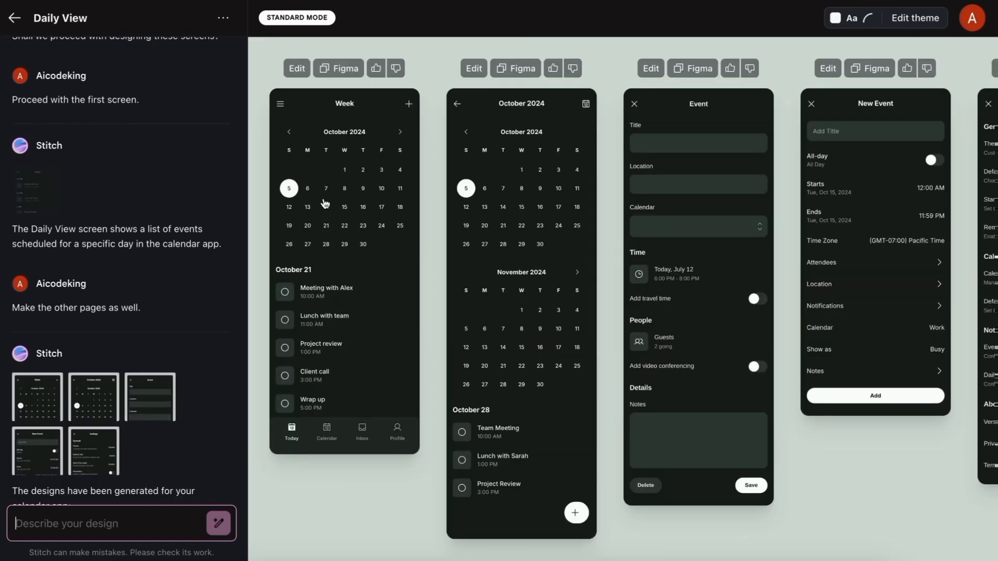
- Enlarge the generated Week screen, look through it and the October 2024 month screen, and close the preview
click(387, 219)
scroll(648, 227, down, 3)
scroll(648, 227, up, 3)
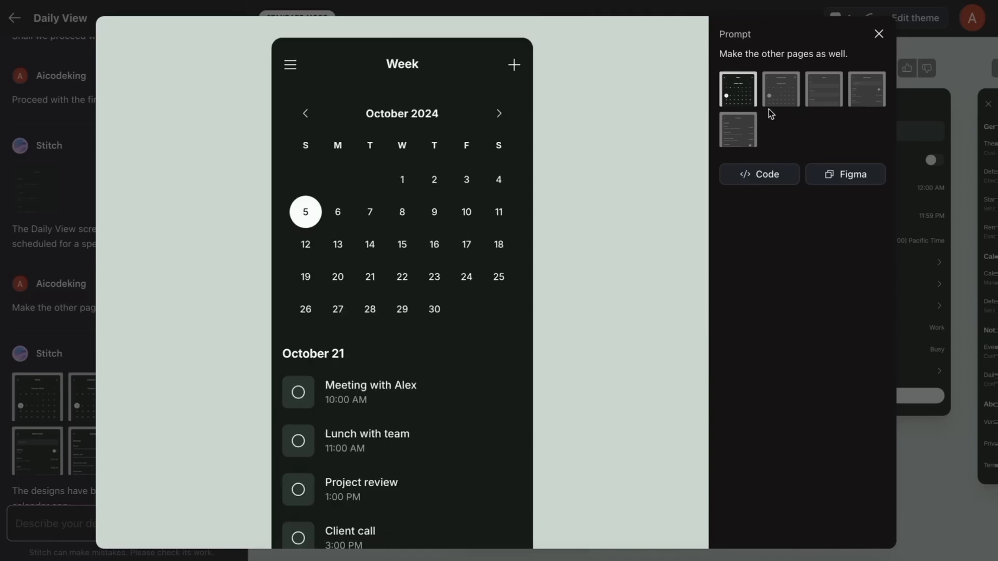
click(781, 90)
click(924, 409)
- Bring back the earlier Daily View design from the conversation and review it enlarged for comparison with the new screens
scroll(138, 220, up, 3)
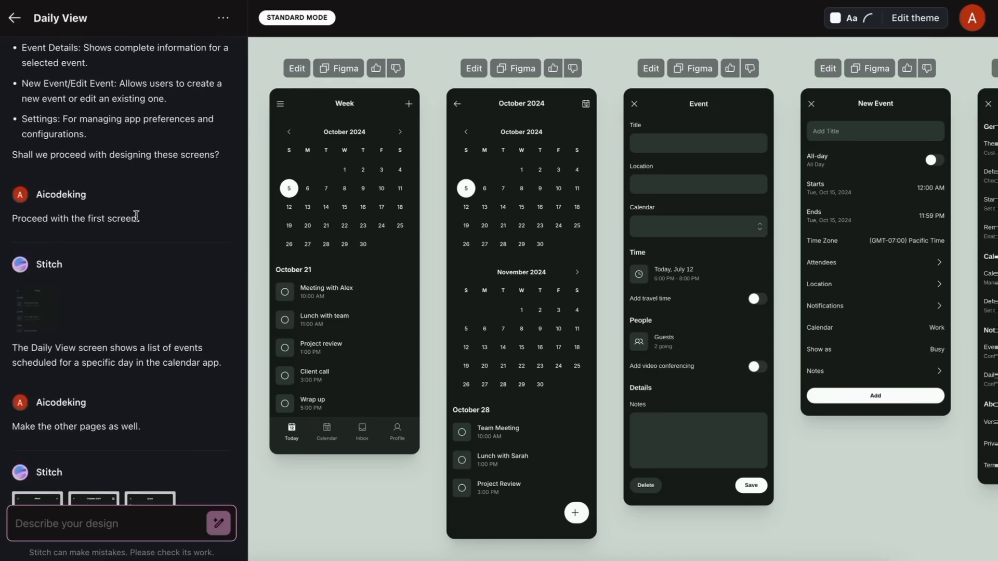
click(39, 334)
scroll(524, 220, down, 2)
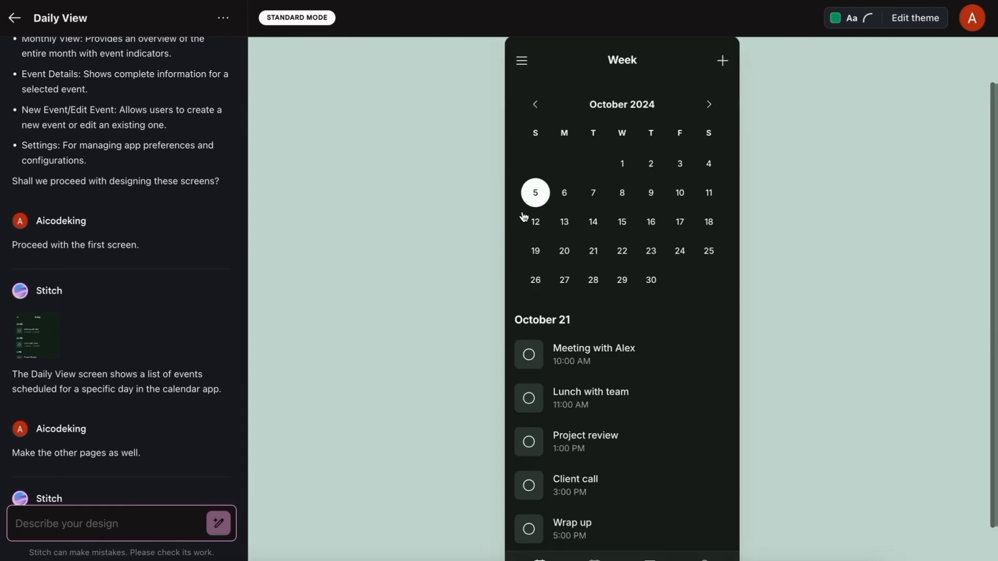
click(597, 201)
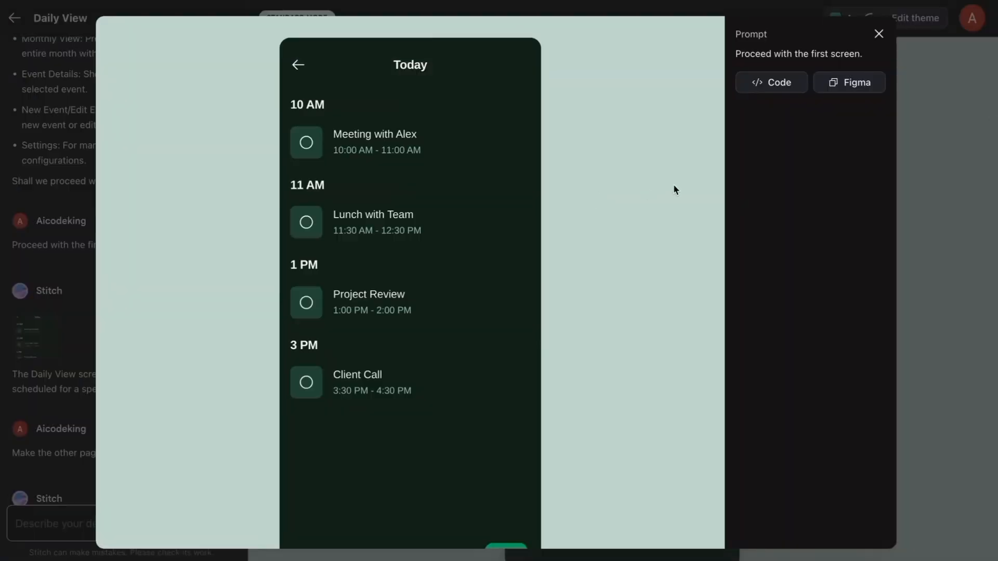
click(879, 33)
click(646, 272)
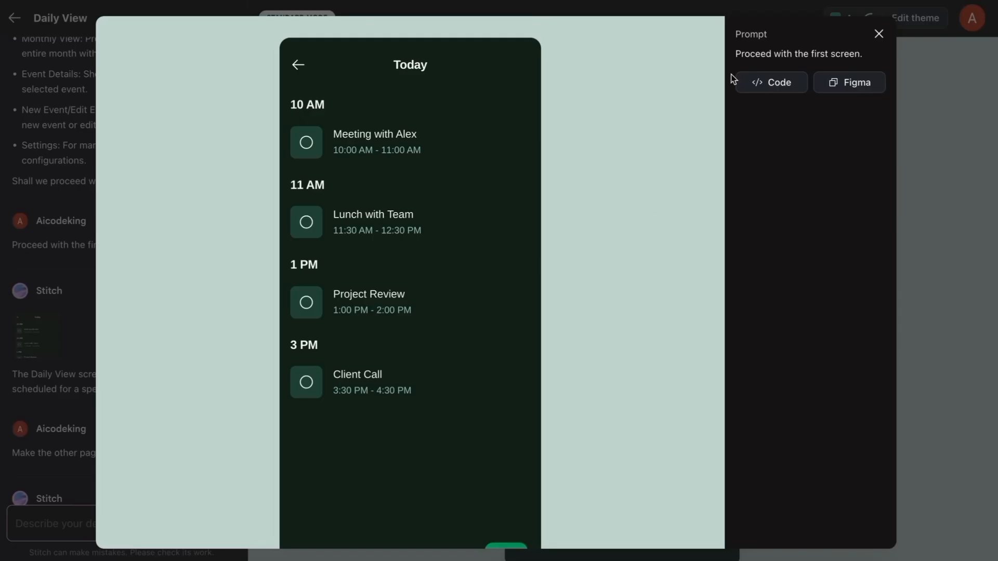
click(879, 33)
- Bring up the newly generated set of screens and inspect the enlarged Week screen from its calendar to its event list
scroll(229, 288, down, 8)
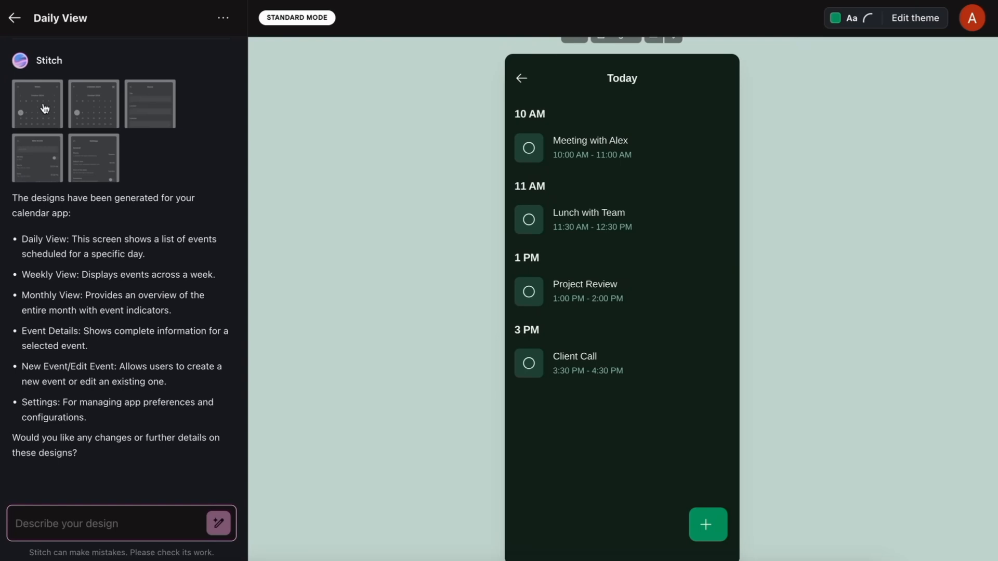
click(45, 108)
click(385, 169)
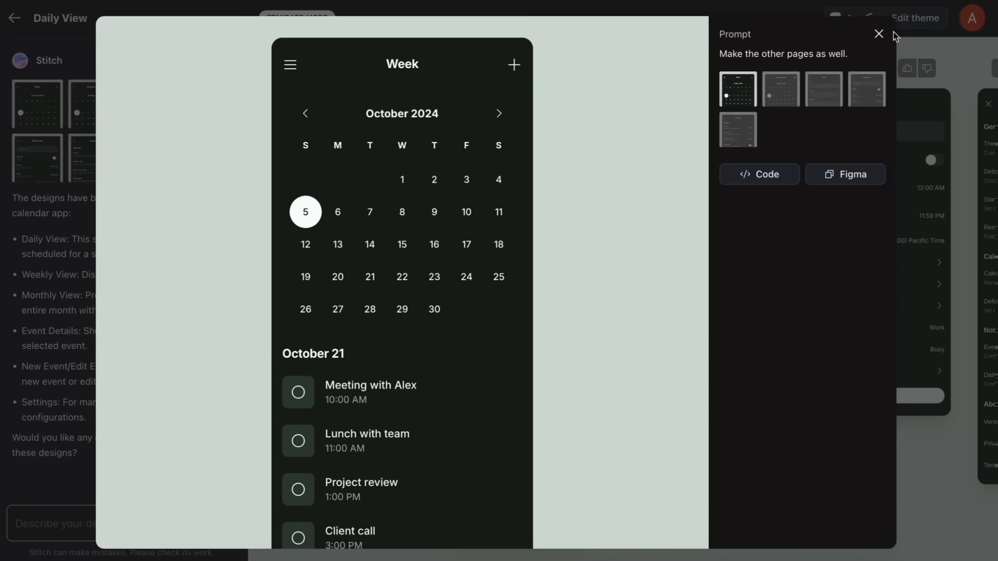
scroll(644, 249, down, 3)
scroll(643, 249, up, 3)
click(878, 33)
- Inspect the enlarged month screen covering October and November 2024, down to its event list and add button
click(560, 223)
scroll(559, 223, down, 5)
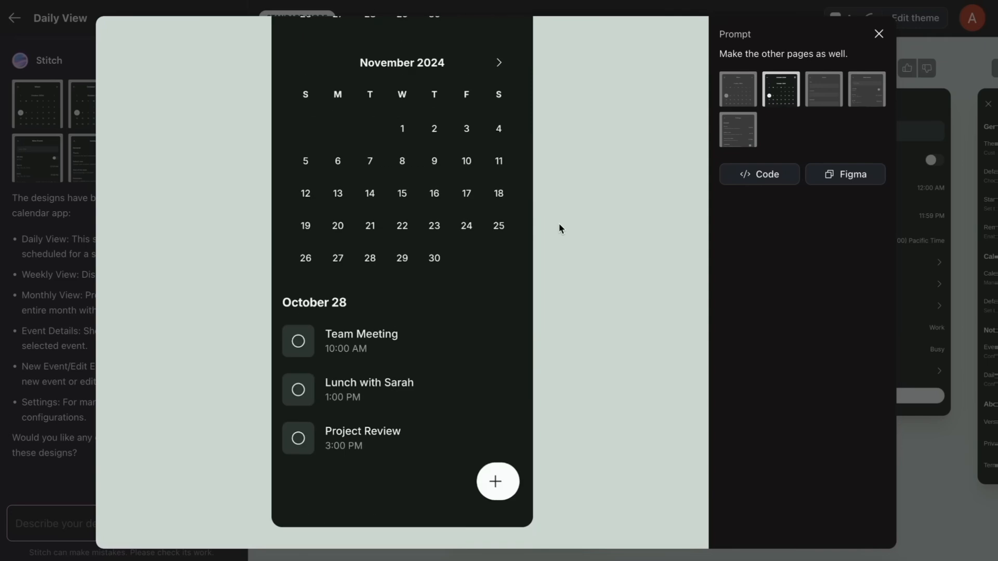
scroll(560, 227, up, 5)
click(879, 33)
- Inspect the enlarged Event details screen from its title field to the end of the form
click(719, 235)
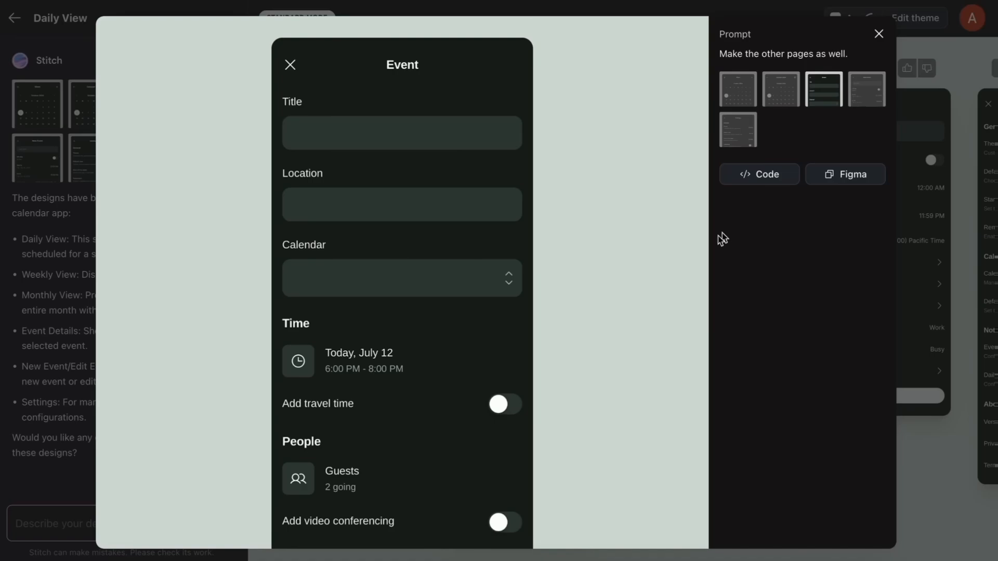
scroll(574, 318, down, 5)
scroll(574, 319, up, 5)
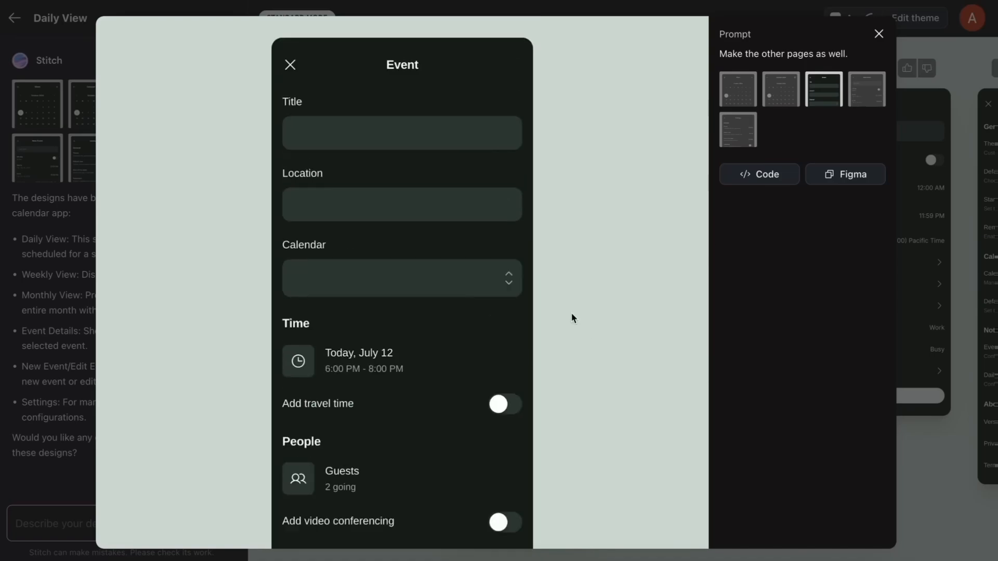
click(877, 34)
- Review the New Event form and the Settings screen enlarged, and return to the full set of screens
click(904, 206)
scroll(684, 326, down, 2)
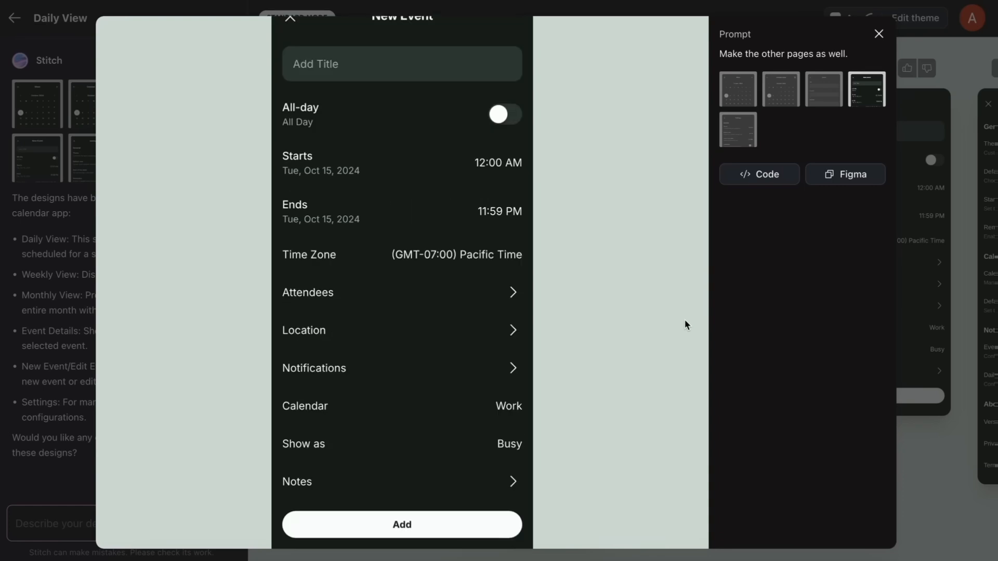
scroll(685, 326, up, 2)
click(880, 34)
click(987, 131)
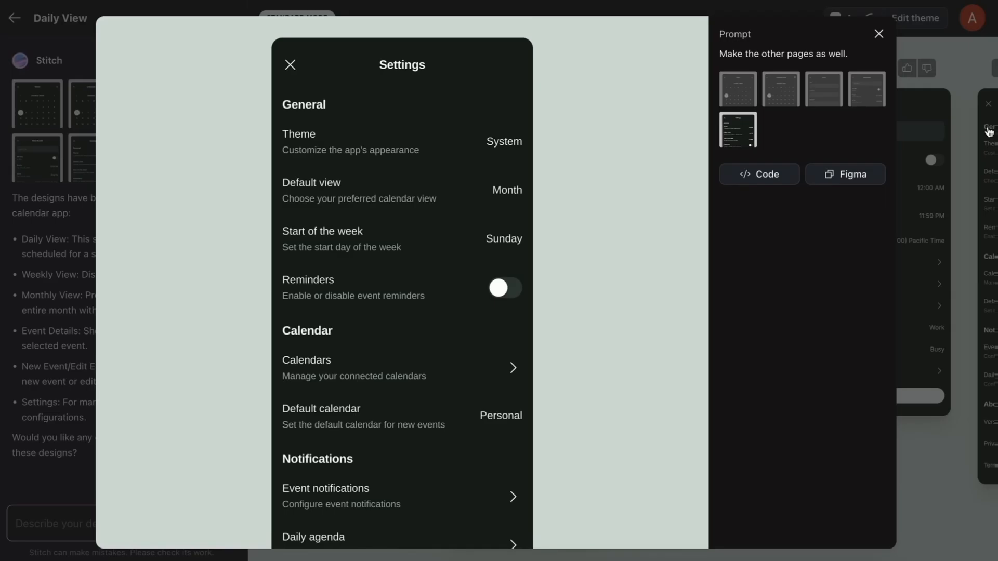
click(879, 35)
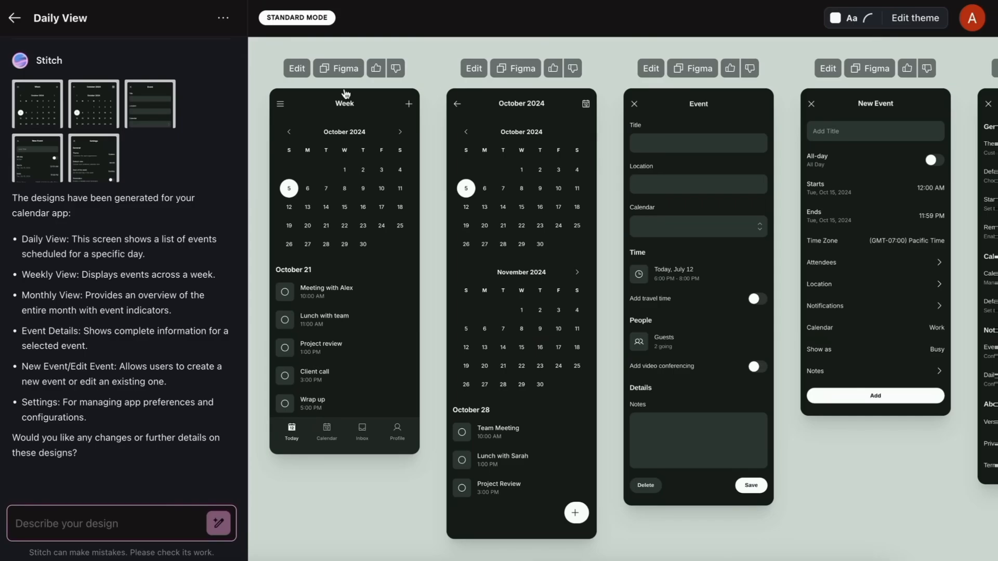
- Apply a theme with Light appearance and the blue colour #607AFB to the calendar screens
click(902, 17)
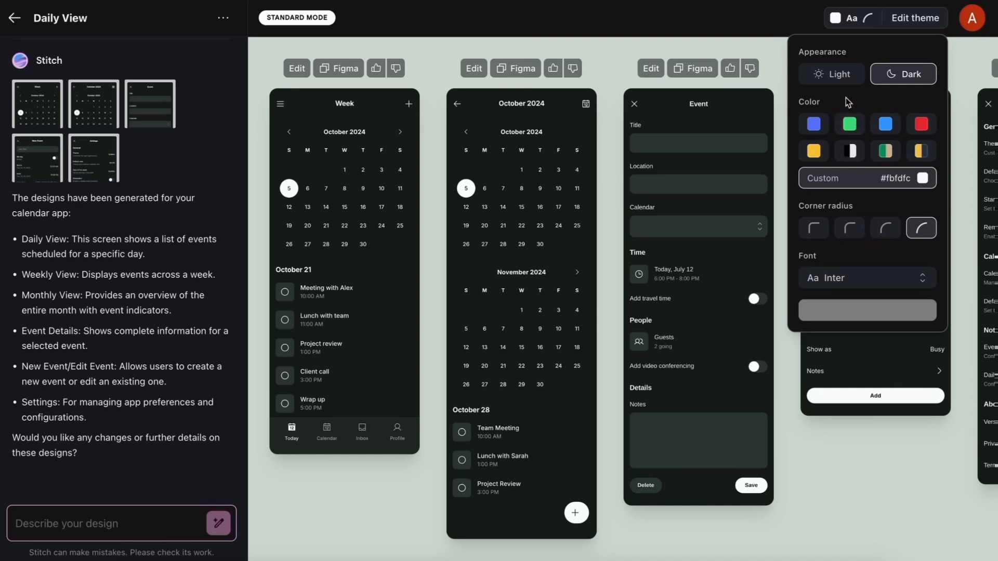
click(838, 78)
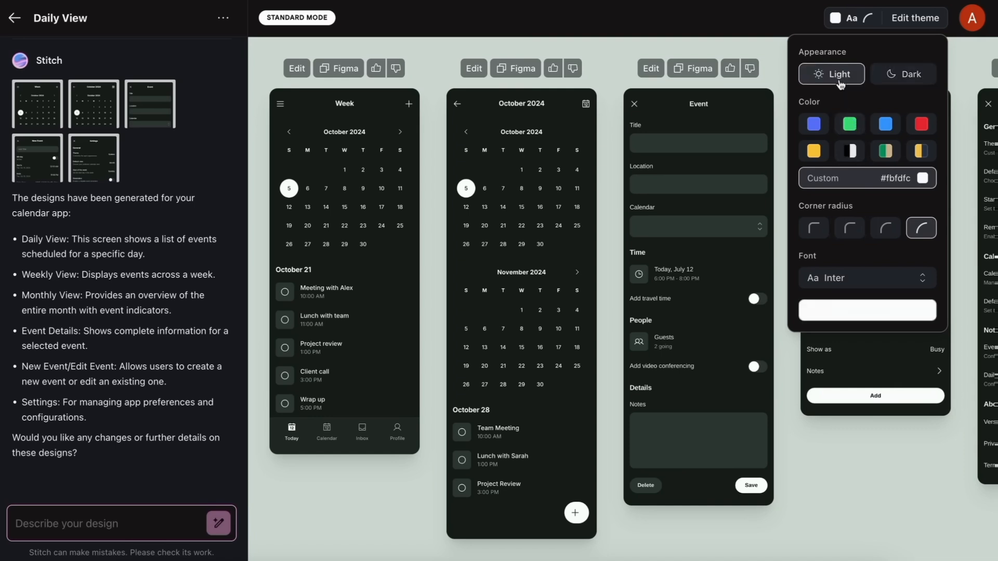
click(812, 129)
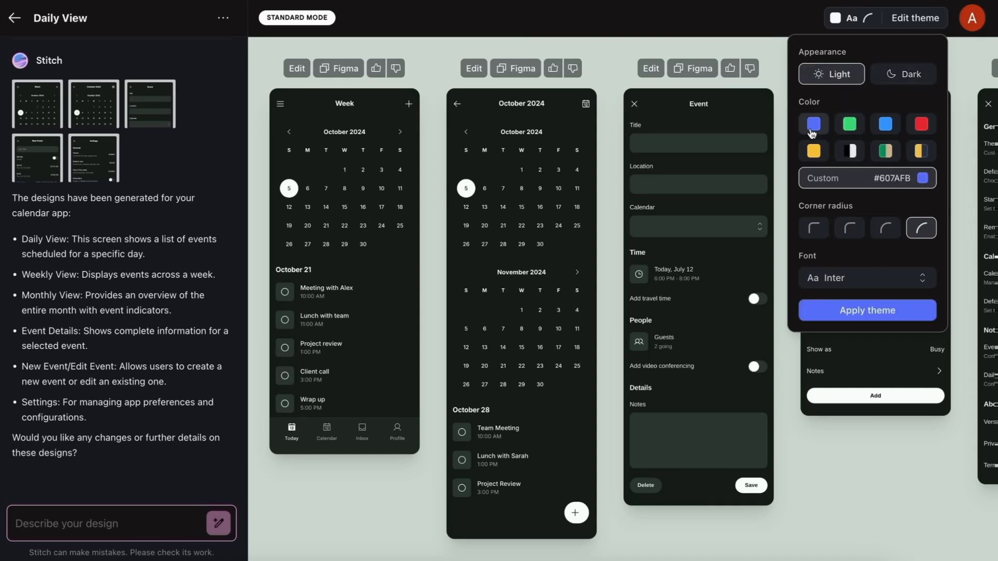
click(860, 312)
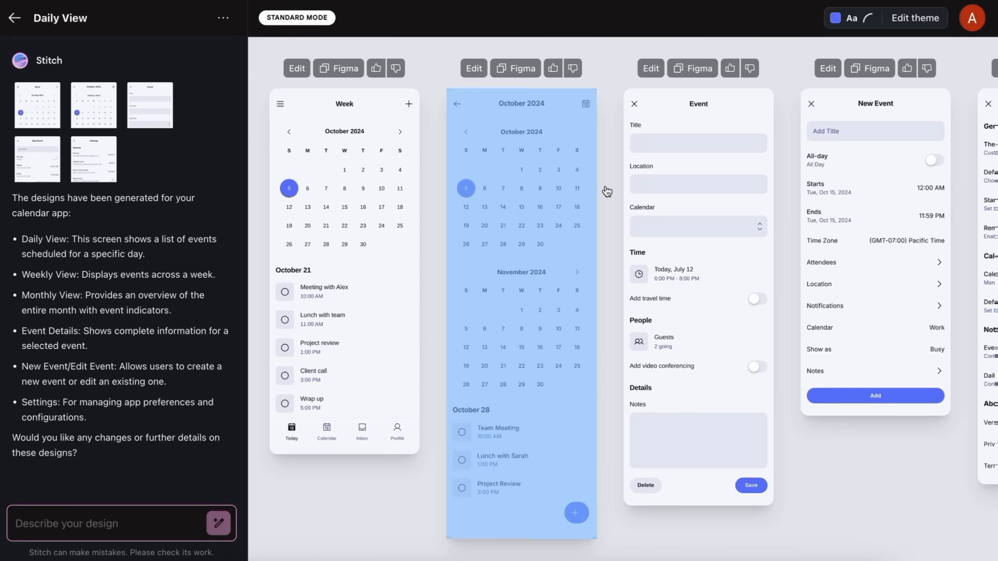
- Review the rethemed October 2024 month, Event and New Event screens enlarged one by one
click(568, 218)
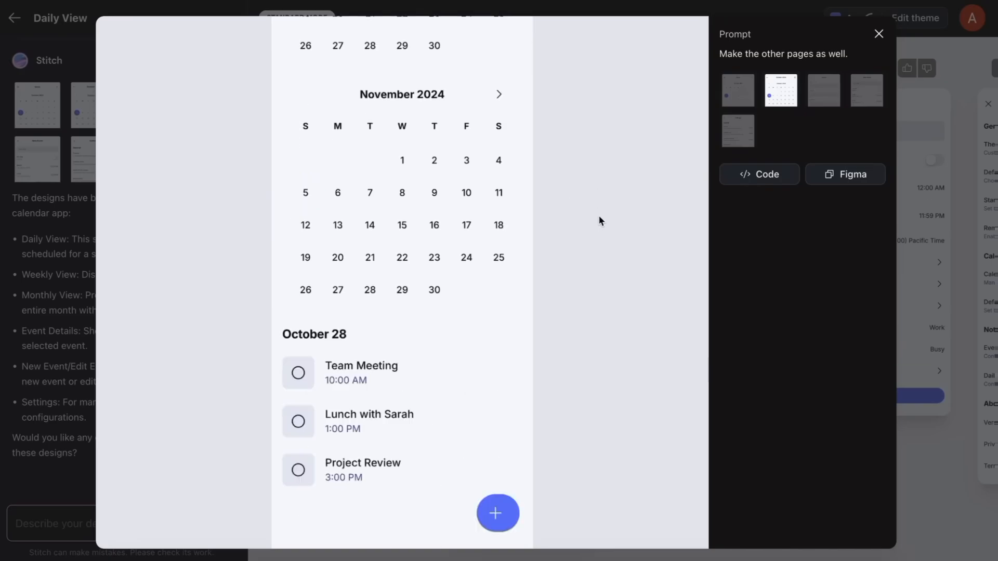
click(910, 320)
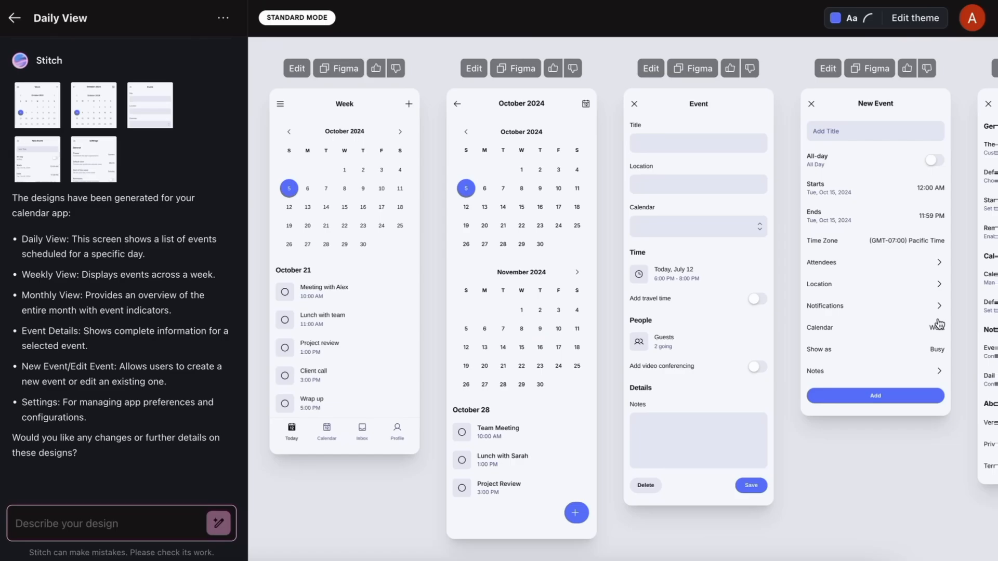
click(730, 281)
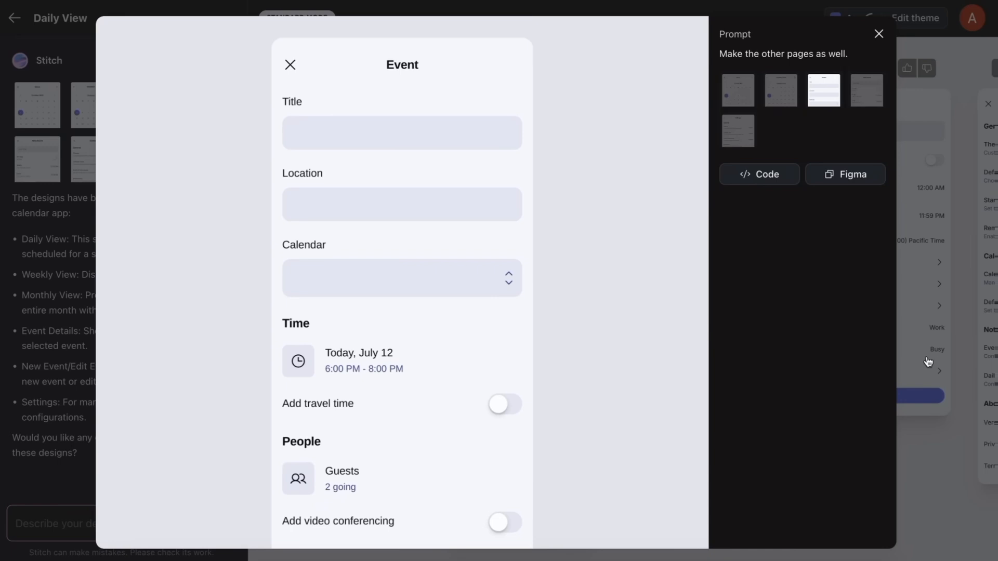
click(917, 358)
click(830, 334)
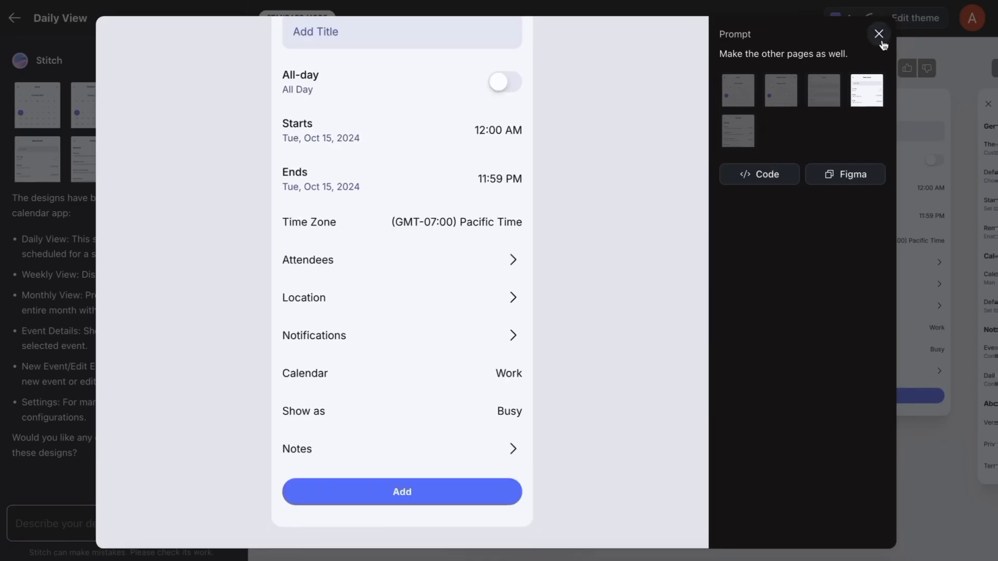
- Copy the New Event screen from Stitch into an untitled Figma file and shift its frame aside on the canvas
click(862, 174)
click(879, 35)
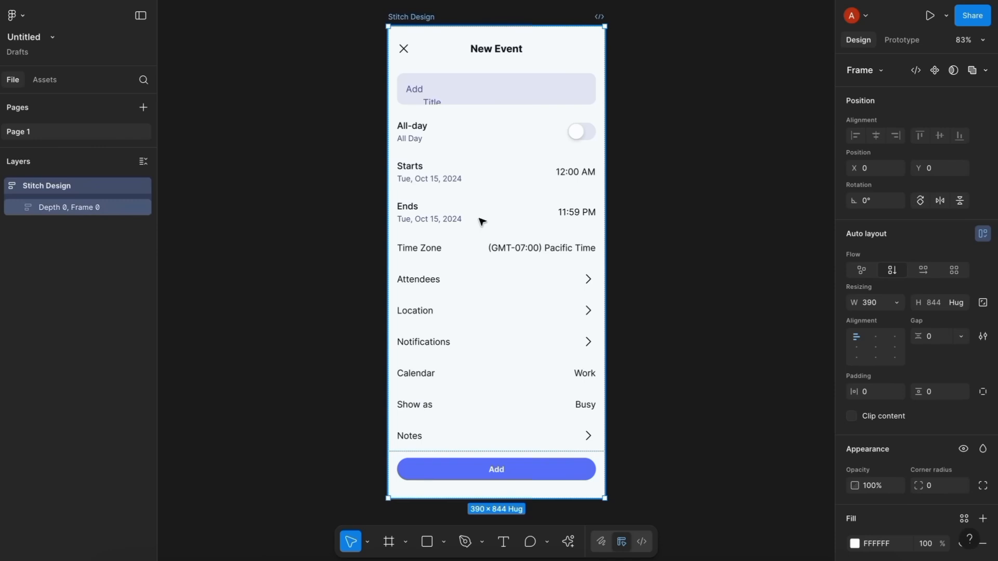
drag(479, 219, 330, 242)
- Select the nested "Add Title" text in the New Event frame and widen its text box so the words fit on one line
double_click(270, 115)
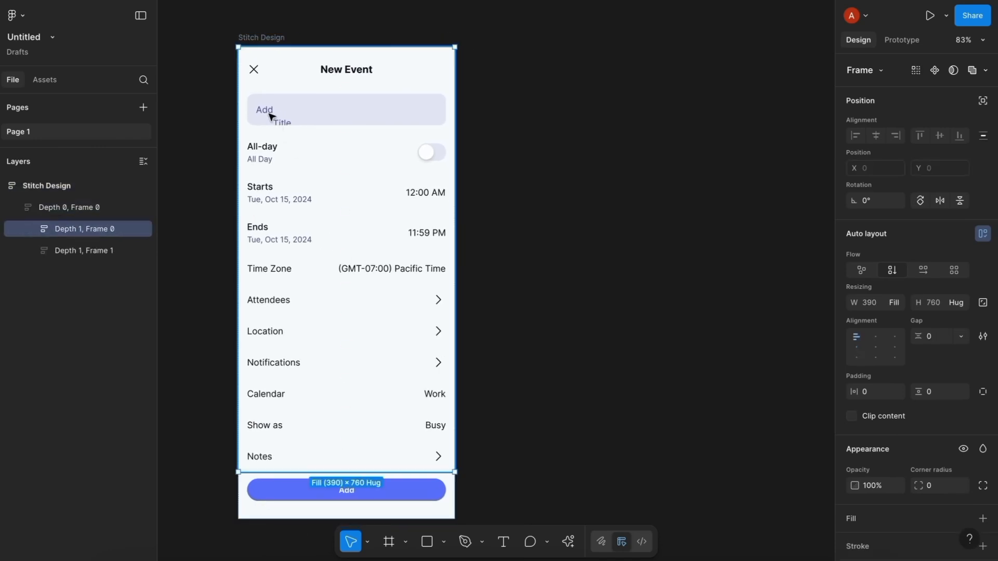
double_click(271, 110)
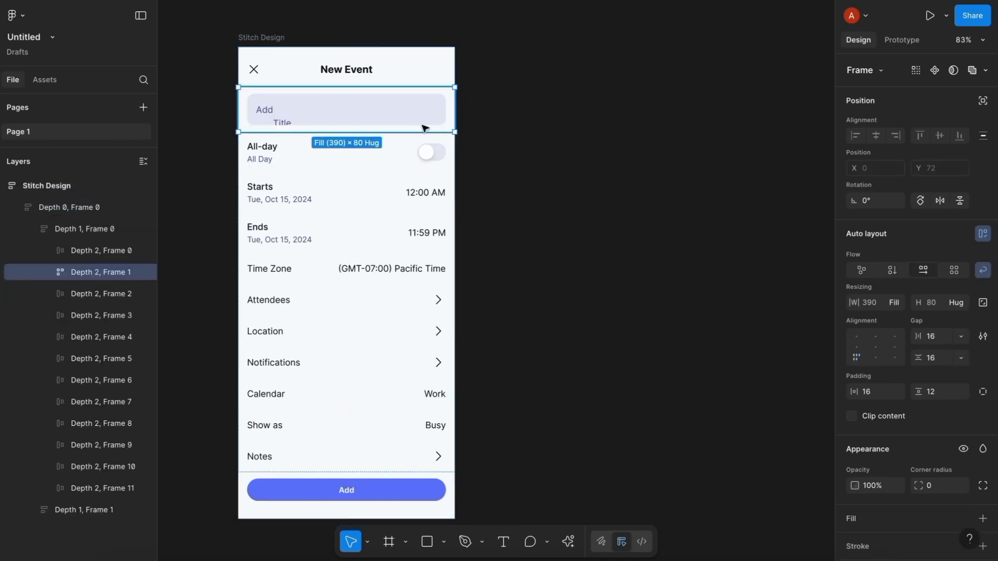
double_click(261, 117)
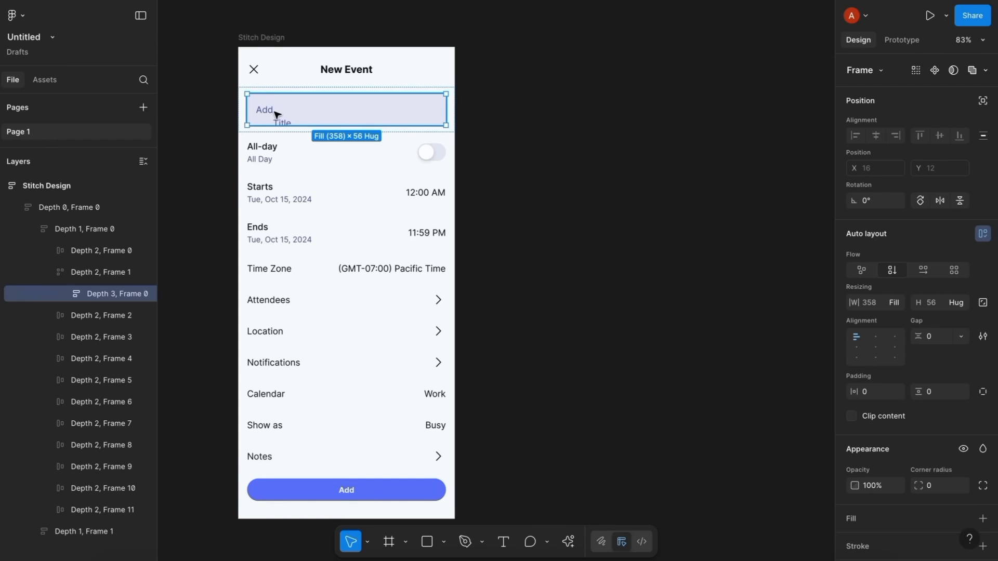
double_click(277, 114)
double_click(261, 113)
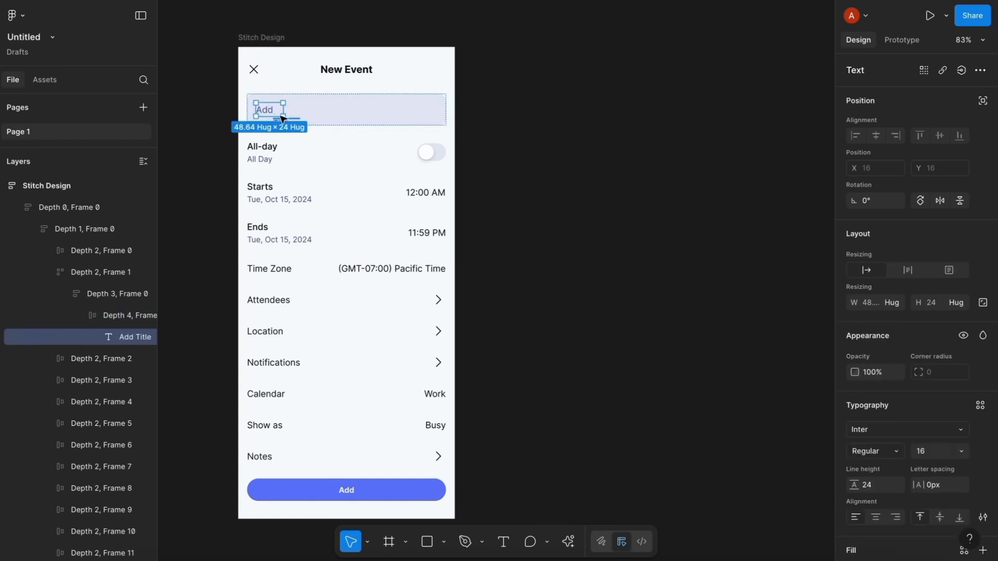
drag(283, 116, 310, 117)
click(550, 165)
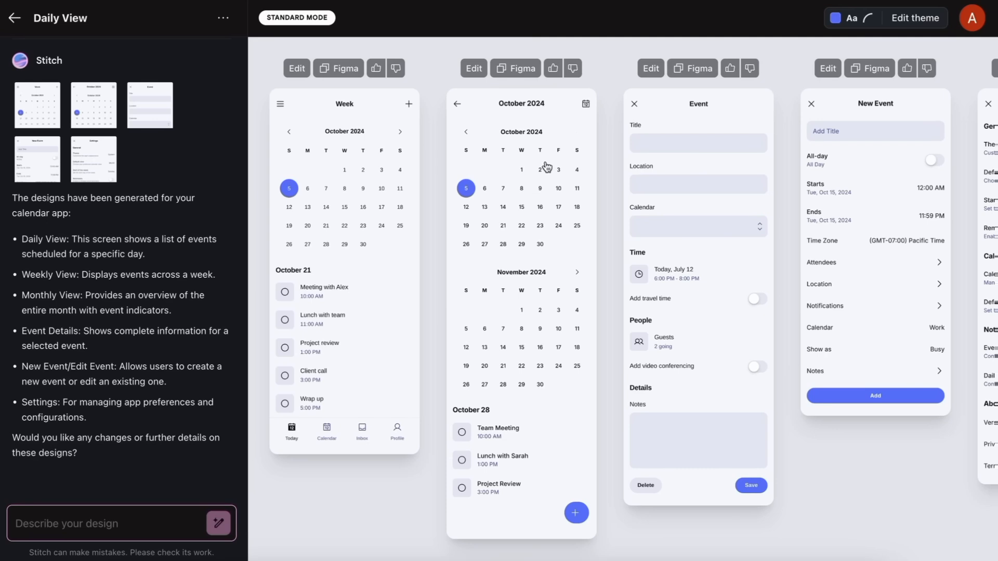
- Copy the October 2024 month screen from Stitch, paste it into the Figma file and place it beside the New Event frame
click(543, 168)
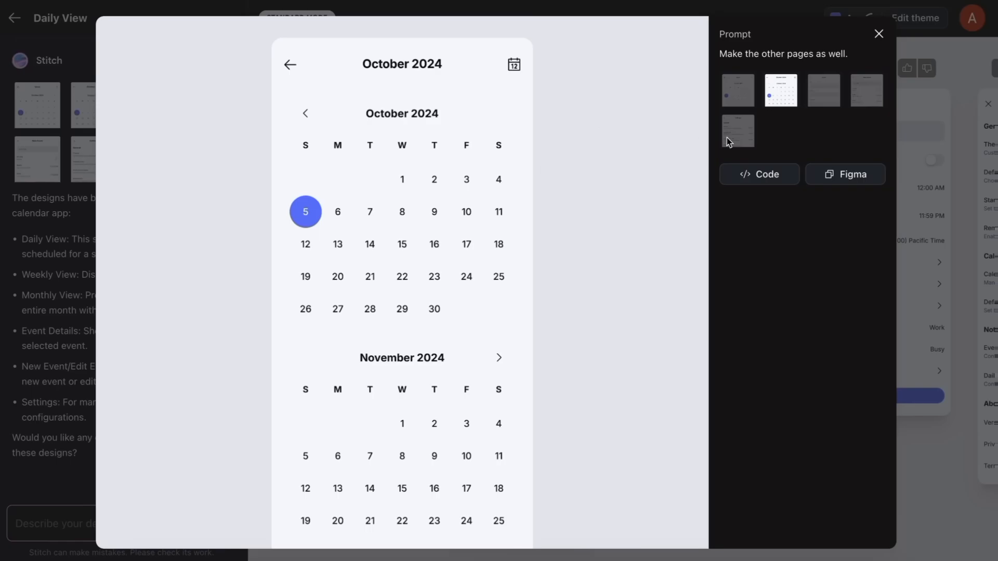
click(830, 177)
key(alt+Tab)
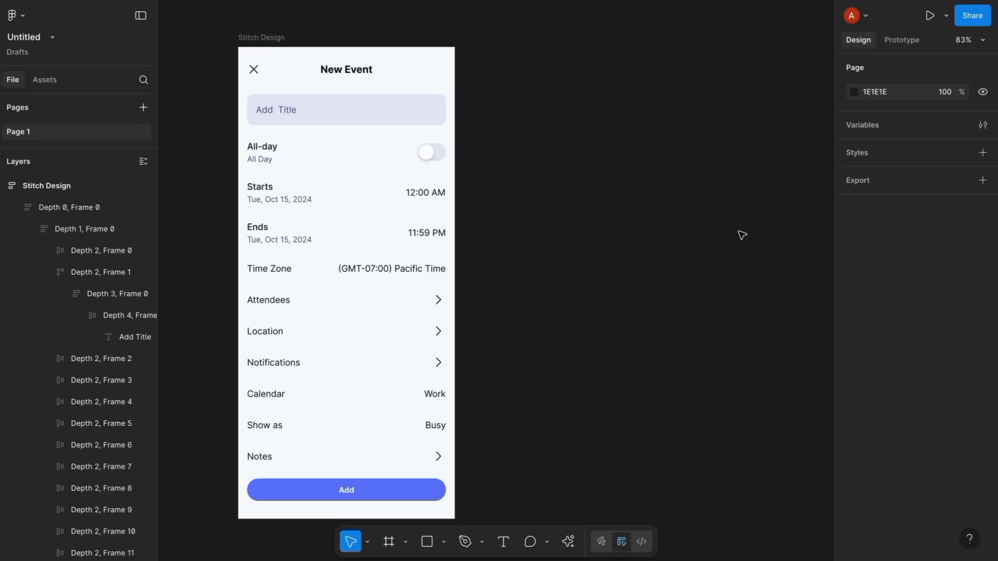
key(ctrl+v)
drag(541, 186, 593, 270)
- Examine the pasted October 2024 frame in Figma, checking the day grids and the highlighted date
scroll(573, 208, down, 5)
scroll(574, 208, right, 2)
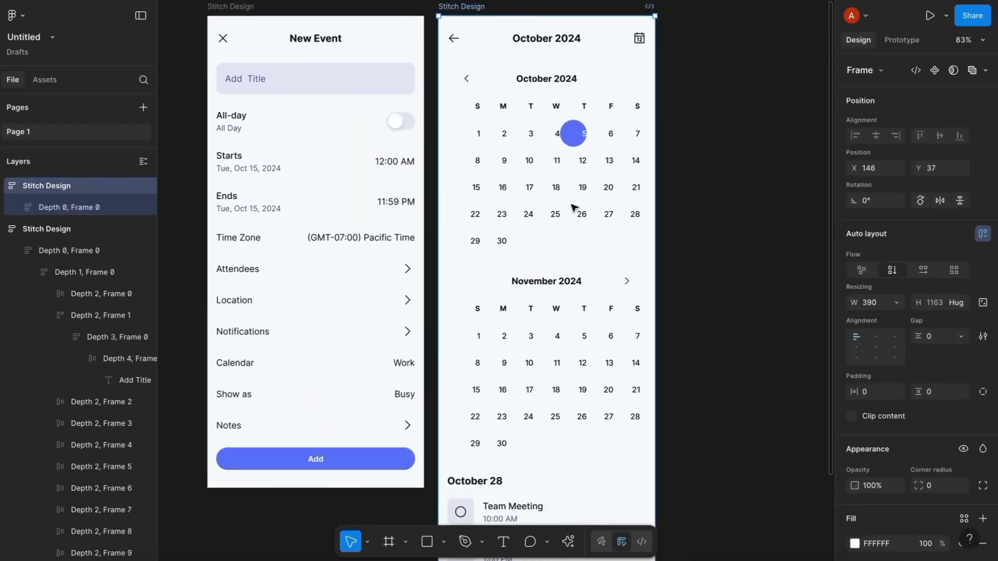
scroll(600, 409, up, 7)
scroll(600, 409, right, 1)
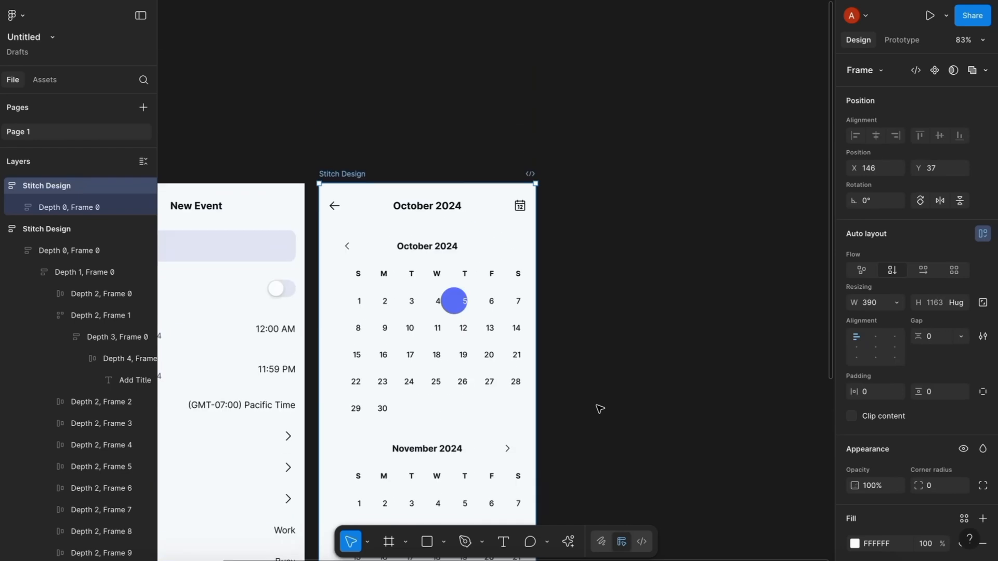
mouse_move(535, 186)
mouse_down()
mouse_move(551, 186)
mouse_move(538, 185)
mouse_up()
click(602, 252)
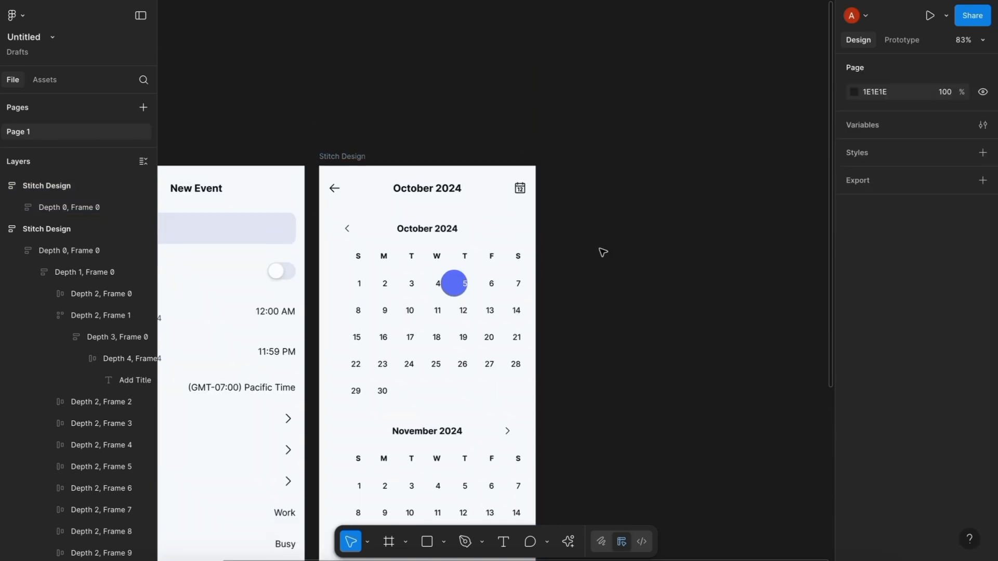
scroll(601, 252, down, 5)
scroll(561, 223, left, 1)
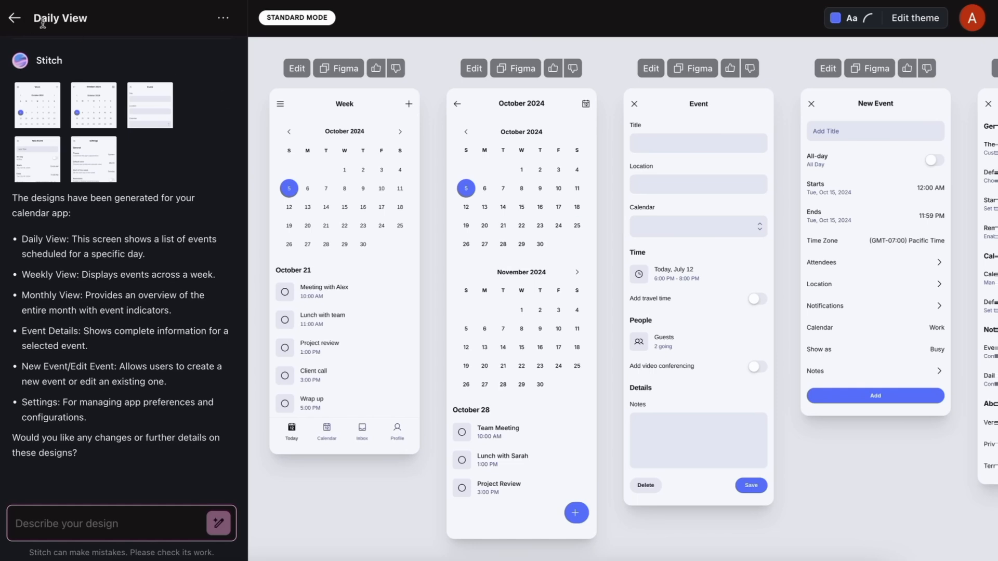
- Return to Stitch's new design page and switch the generation mode to Experimental Mode
click(16, 19)
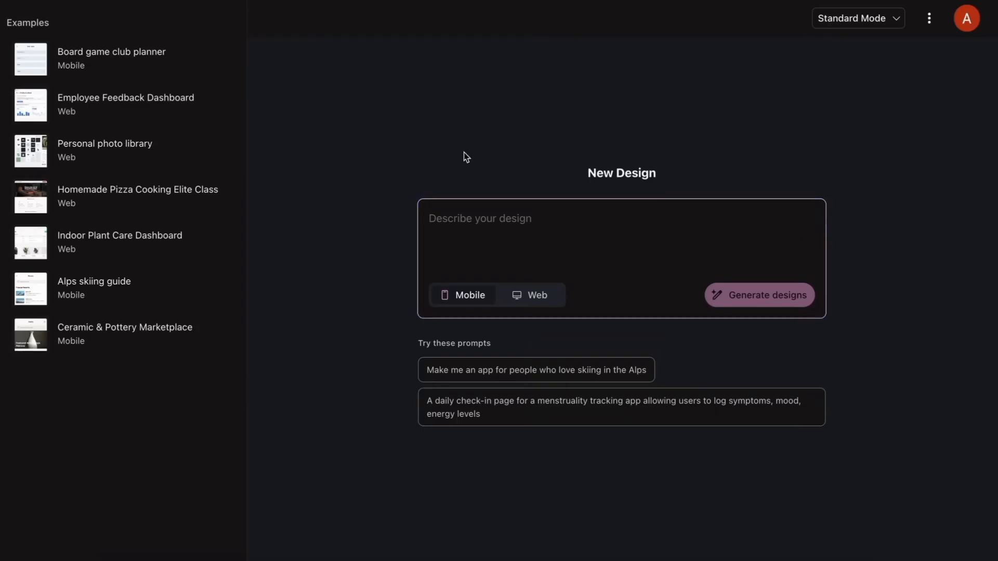
click(834, 21)
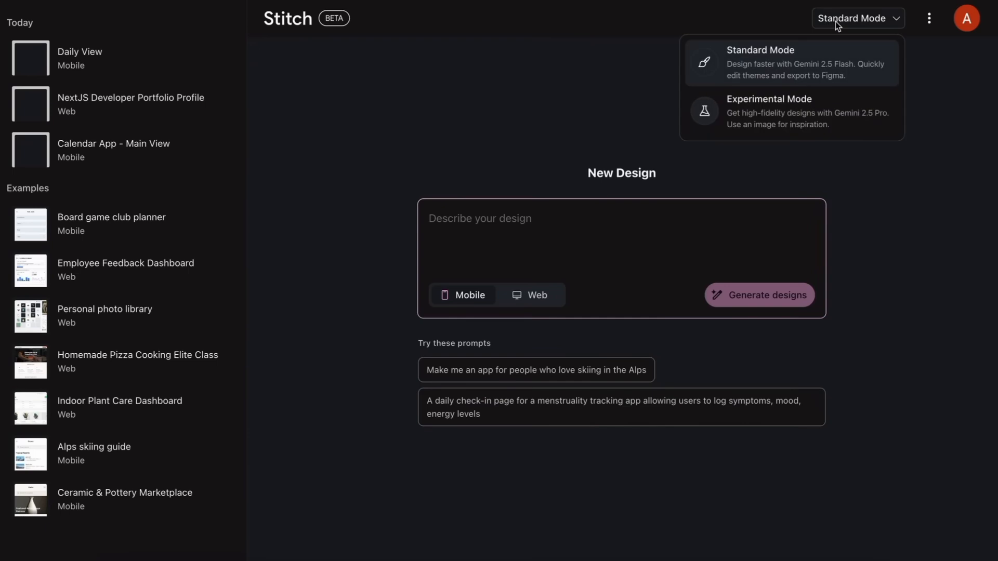
click(838, 110)
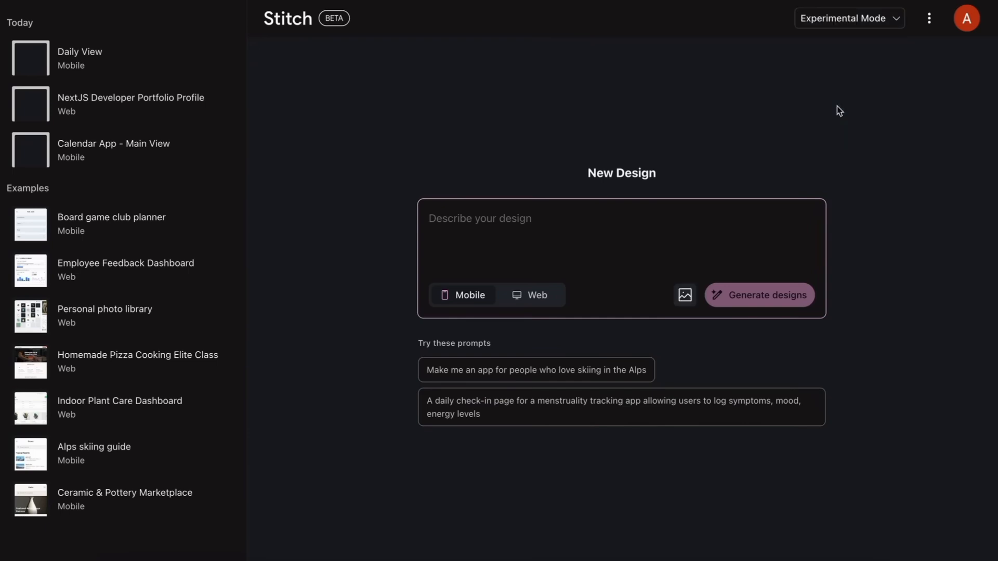
- Generate a Web design from the prompt "Make me a portfolio page for a developer"
click(609, 236)
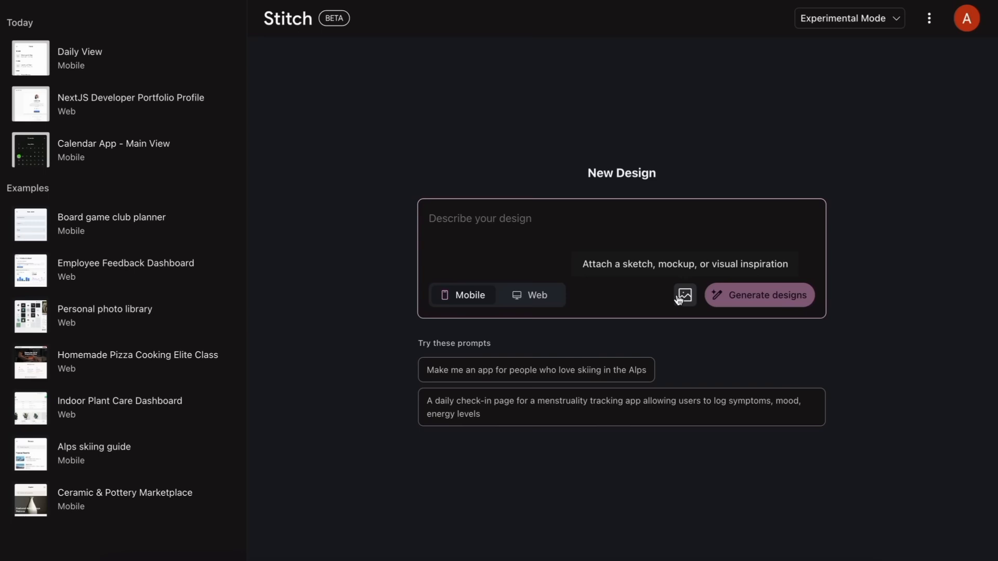
click(541, 301)
text(Ma)
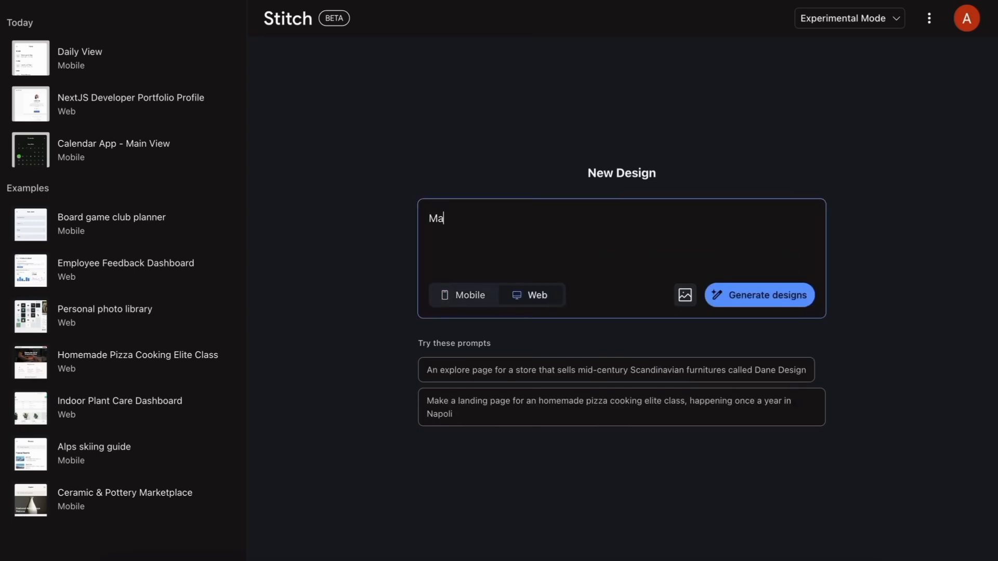
text(ke me a portfolio pa)
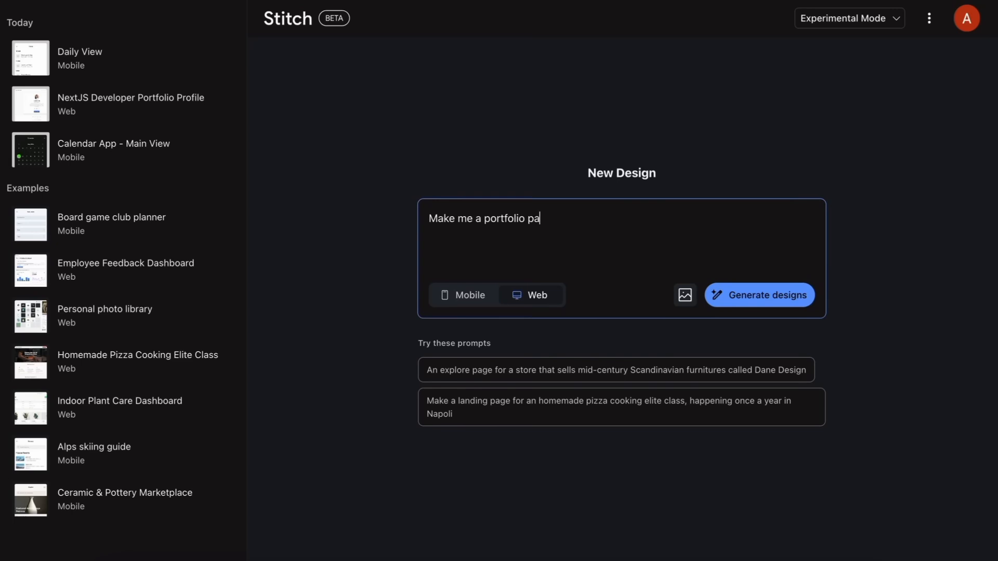
text(ge for a developer)
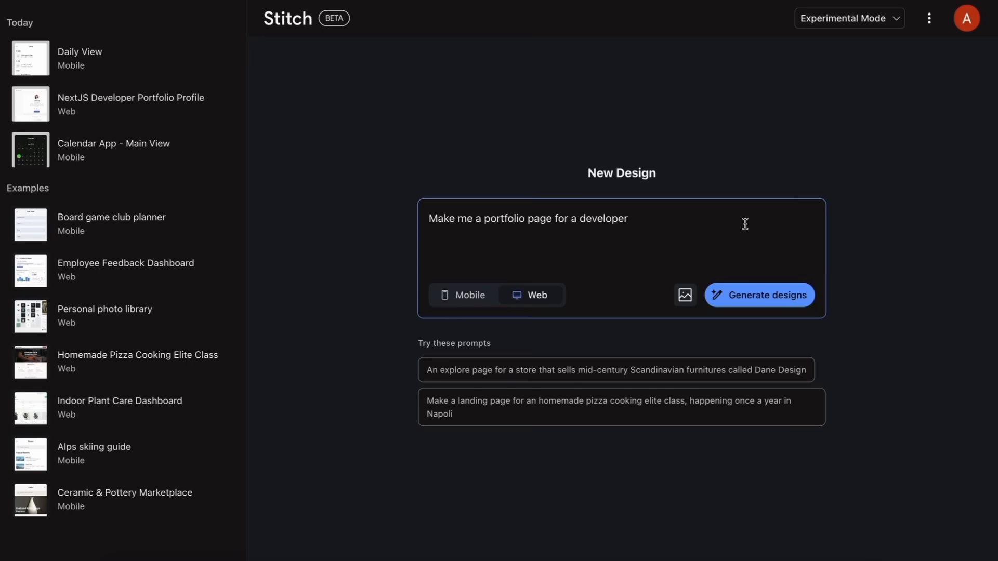
key(Return)
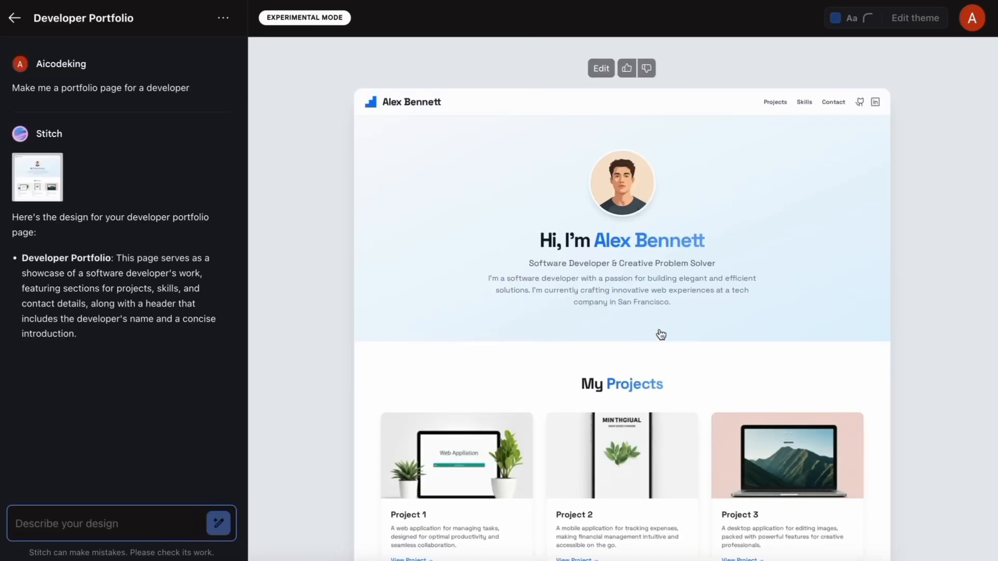
- Review the generated portfolio page enlarged, from the introduction through projects and skills to the contact form, and close the preview
click(690, 249)
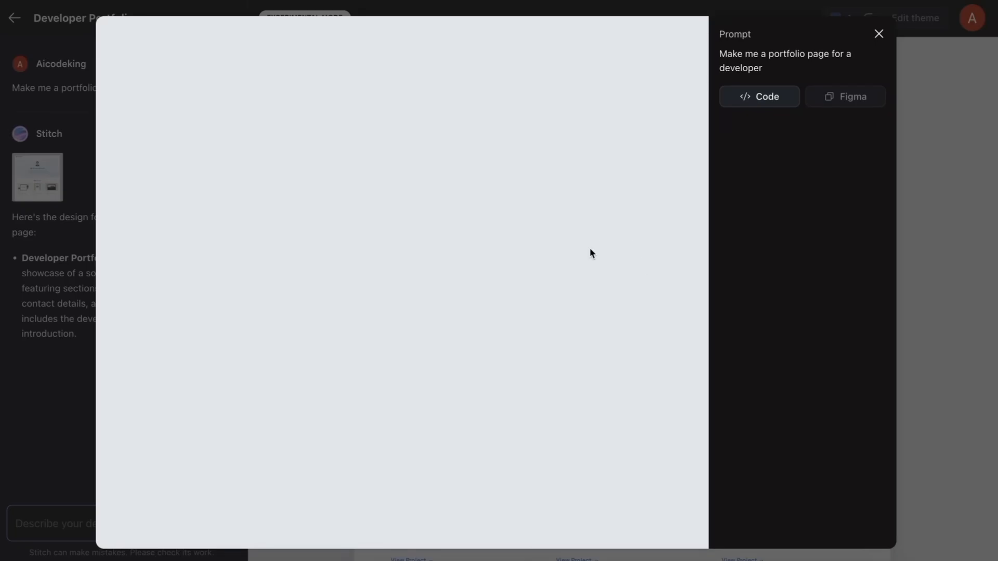
scroll(498, 218, down, 10)
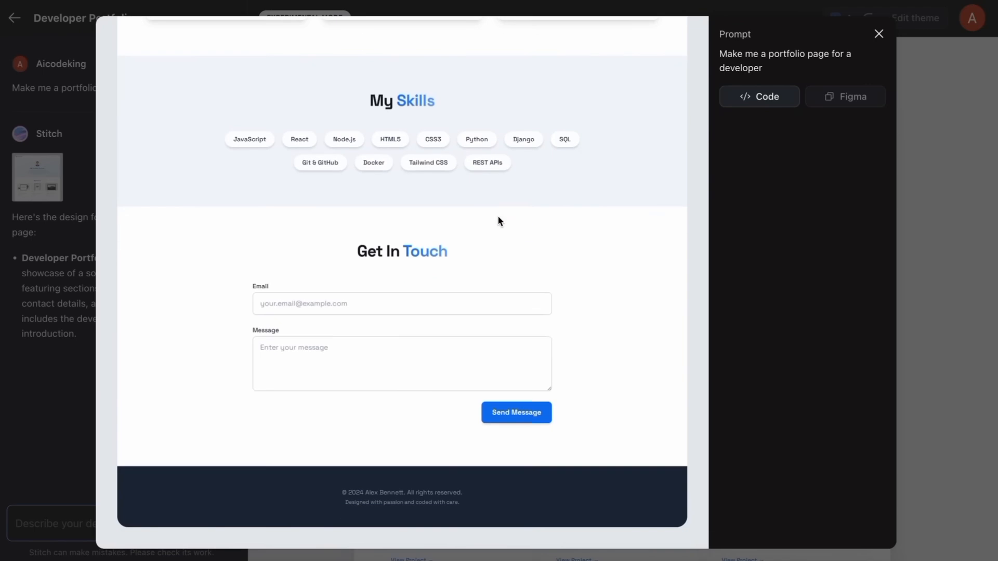
scroll(498, 219, up, 10)
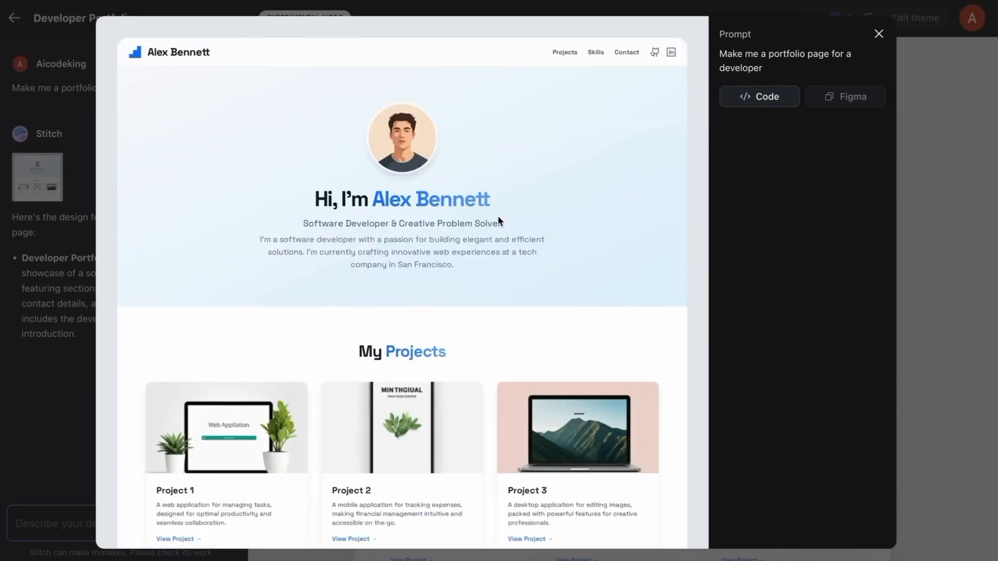
scroll(498, 220, down, 10)
scroll(498, 220, up, 10)
scroll(324, 283, down, 10)
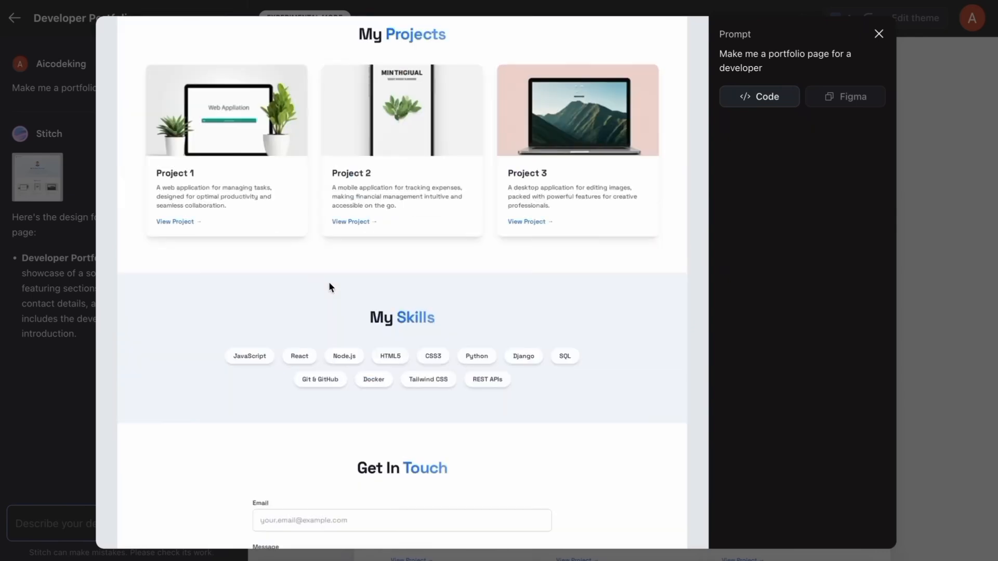
scroll(358, 288, up, 10)
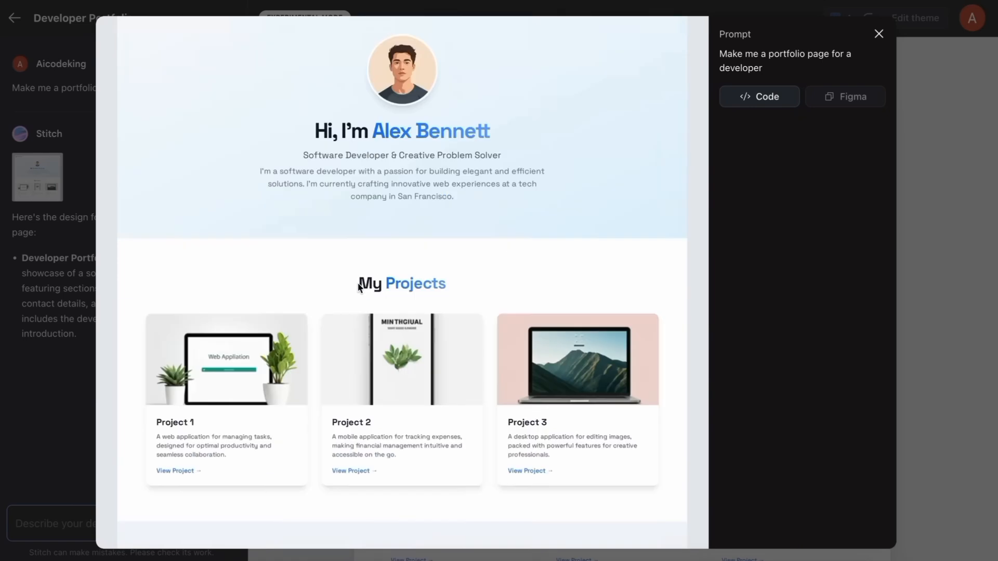
click(879, 34)
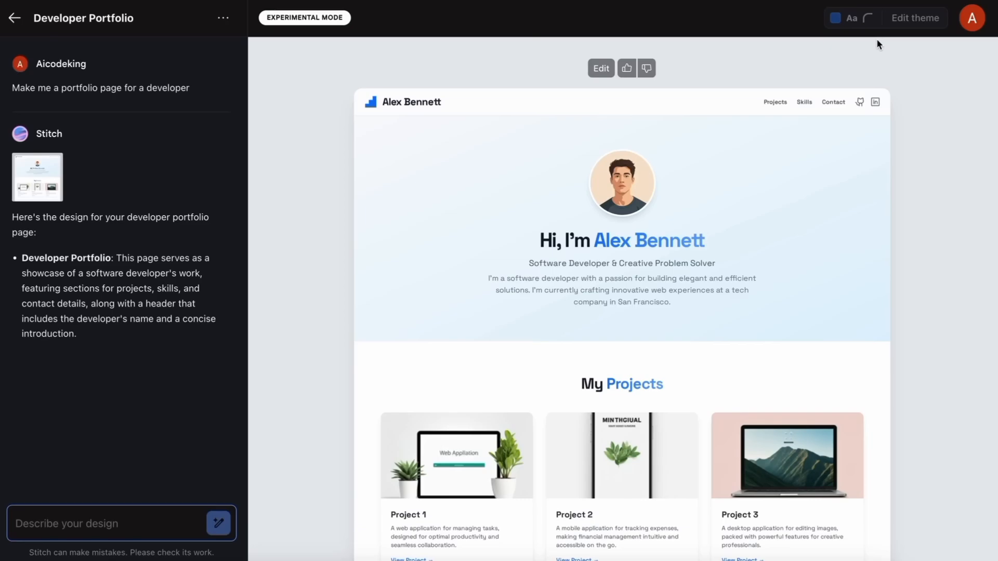
- Reopen the enlarged portfolio preview to check its export options and recheck the page down to its footer
click(926, 189)
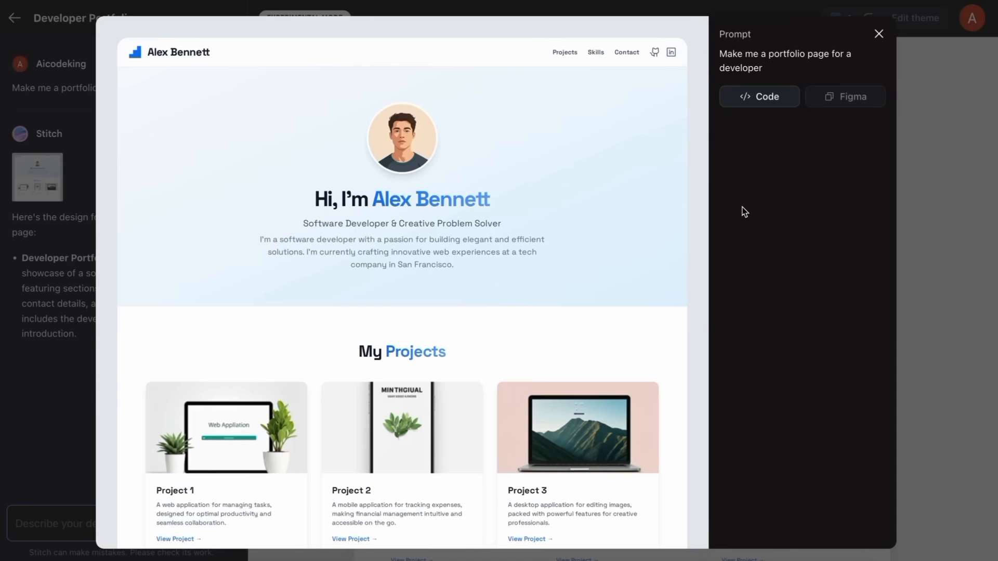
click(879, 33)
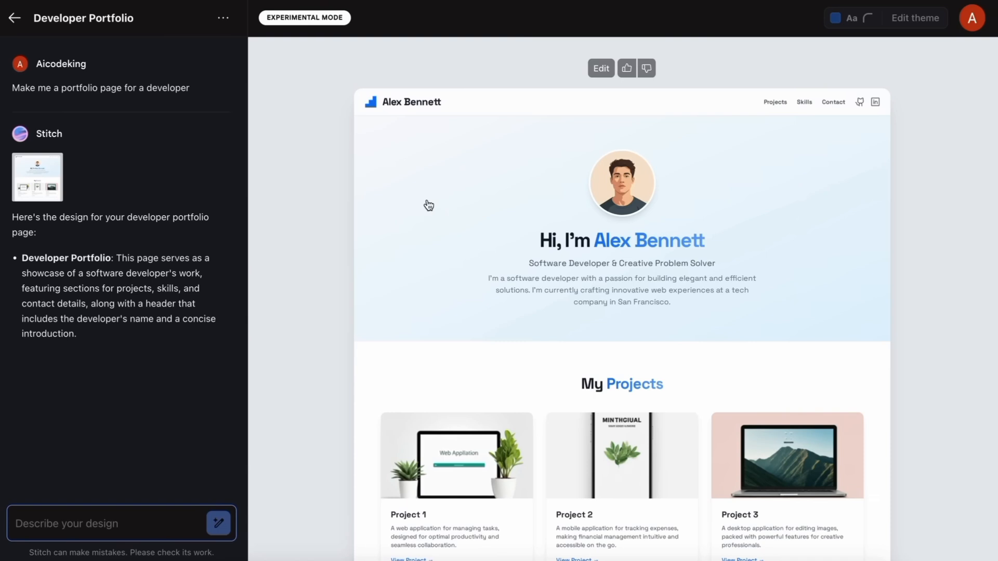
click(456, 242)
scroll(458, 227, down, 10)
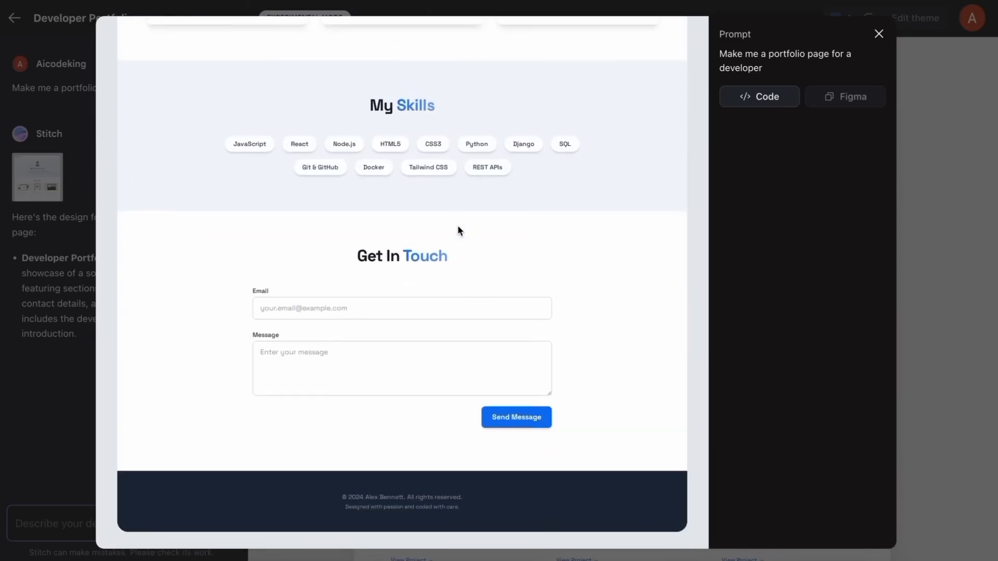
scroll(458, 226, up, 10)
click(878, 33)
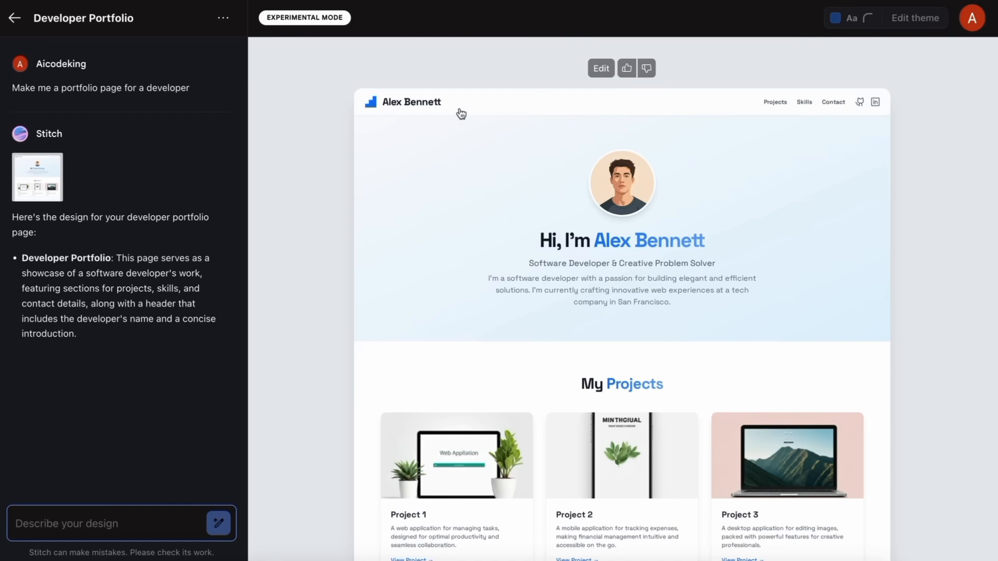